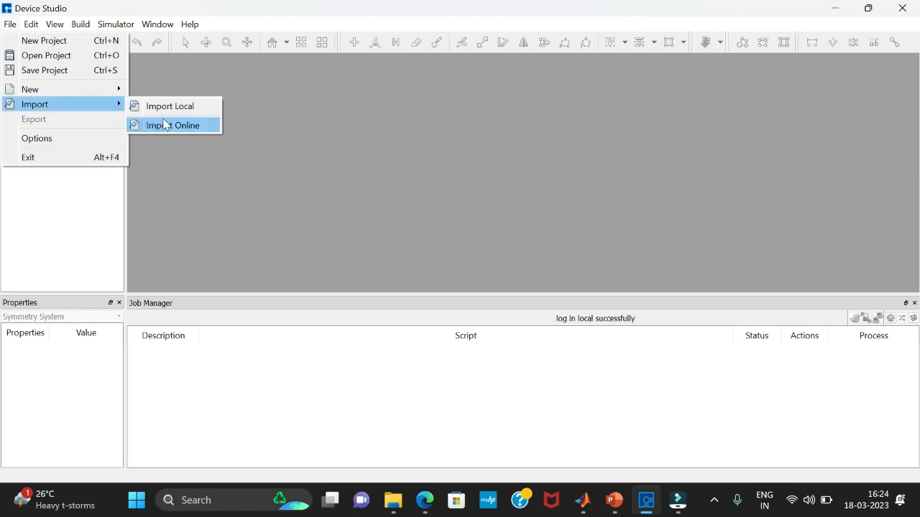
Search the online Materials Project for BN and import the B4N4 structure with space group Pnma
{"action": "left_click", "coordinate": [165, 125]}
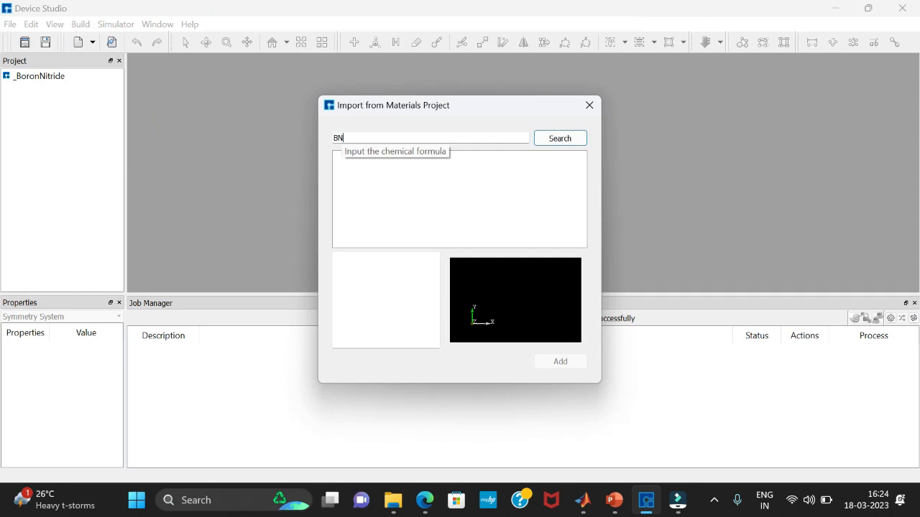
{"action": "left_click", "coordinate": [559, 139]}
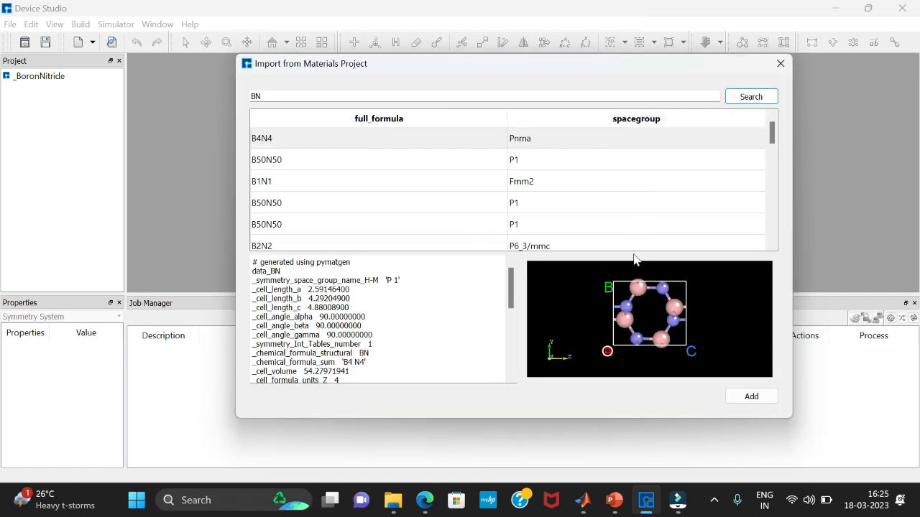
{"action": "left_click", "coordinate": [309, 146]}
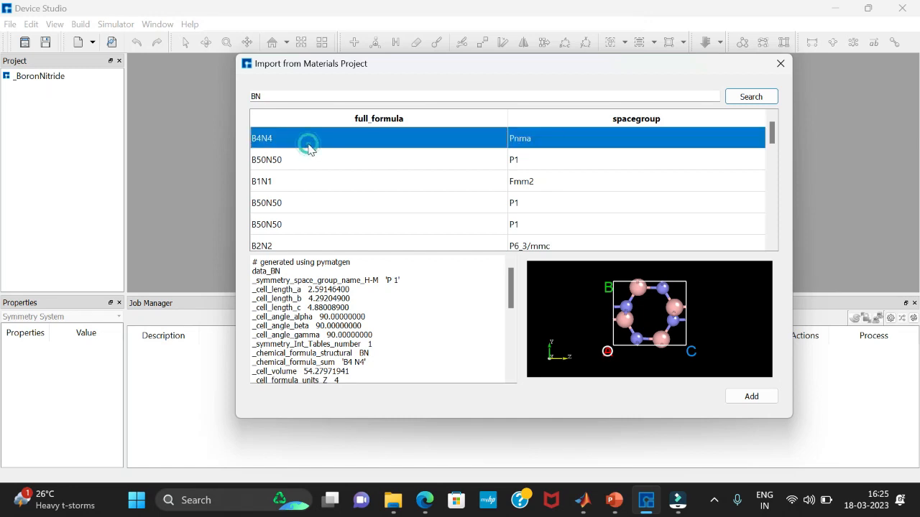
{"action": "left_click", "coordinate": [752, 396]}
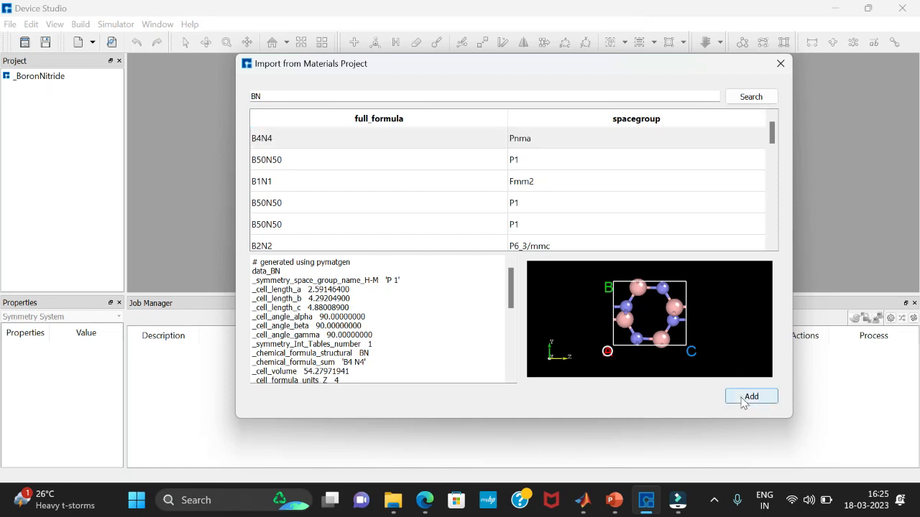
{"action": "left_click", "coordinate": [382, 64]}
{"action": "right_click_drag", "start_coordinate": [371, 179], "coordinate": [297, 147]}
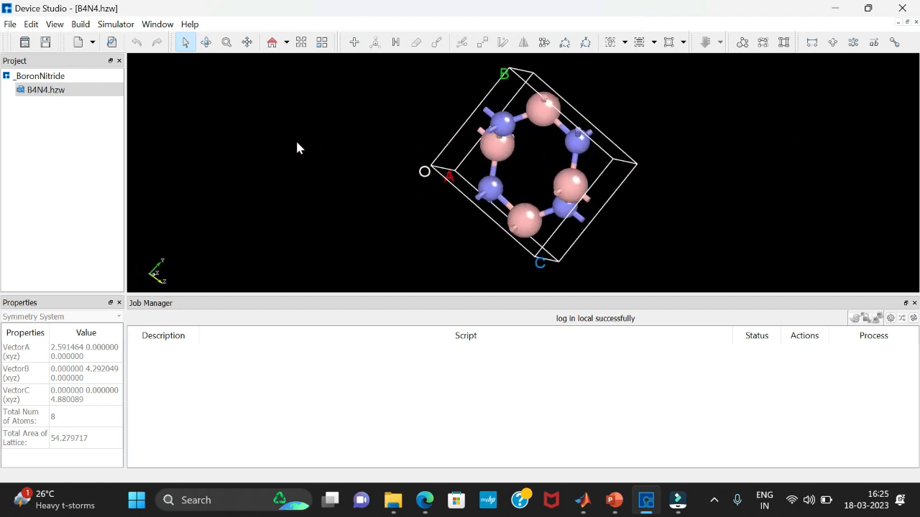
Set up a RESCU DFPT calculation for the B4N4 crystal with Raman Property Calculation as the task
{"action": "left_click", "coordinate": [116, 24]}
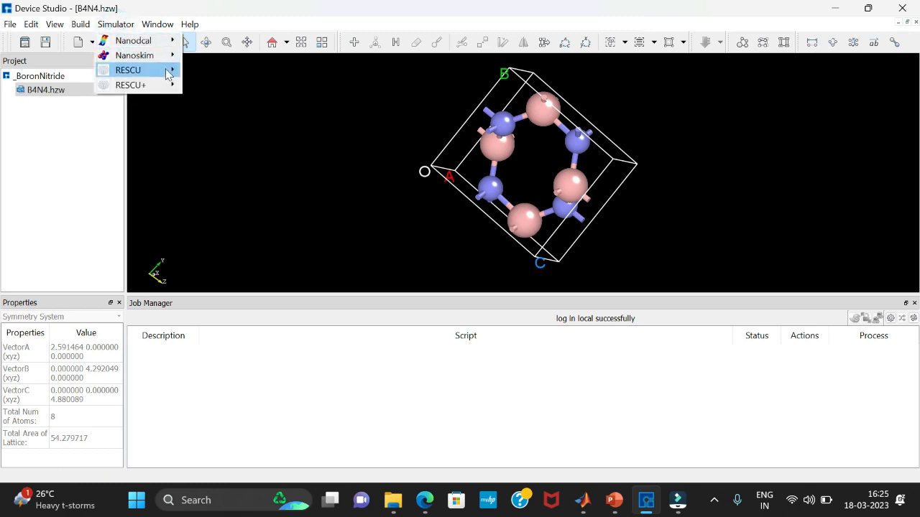
{"action": "mouse_move", "coordinate": [170, 70]}
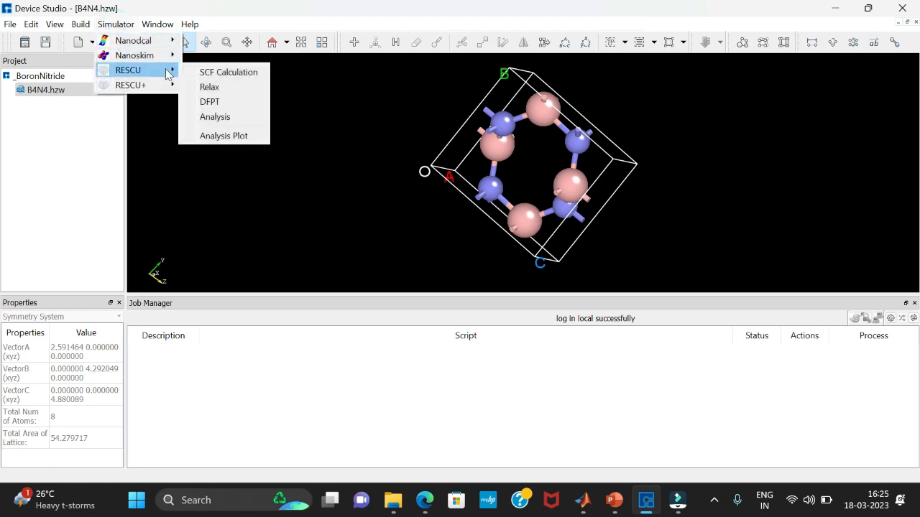
{"action": "left_click", "coordinate": [227, 105]}
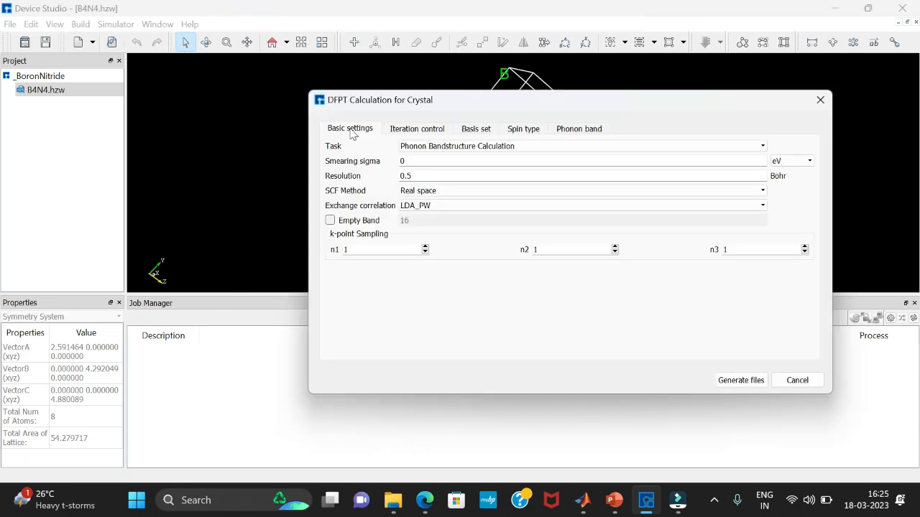
{"action": "left_click", "coordinate": [417, 148]}
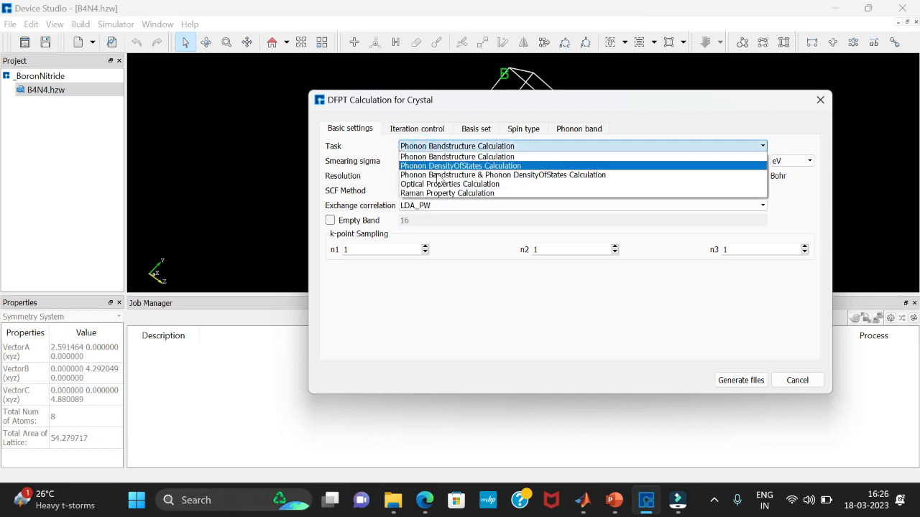
{"action": "left_click", "coordinate": [446, 193]}
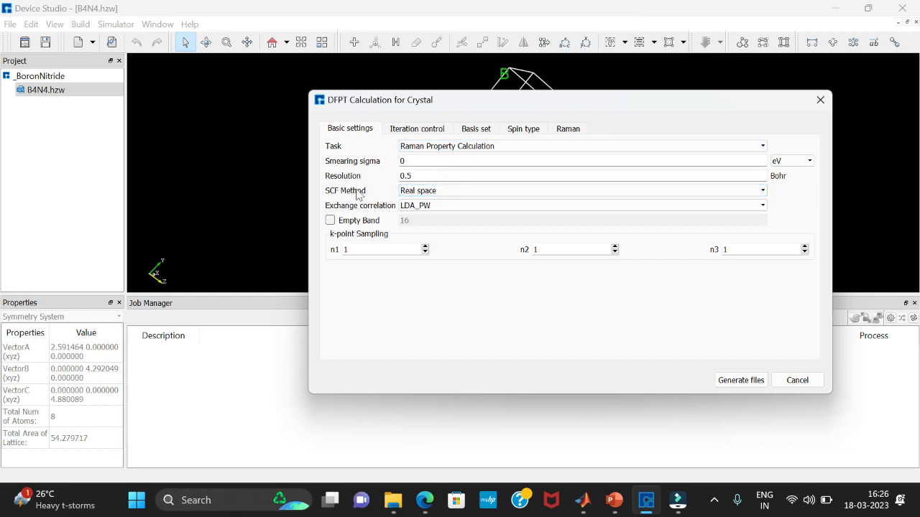
Use Real space as the SCF method and LDA_PW as the exchange correlation in the basic settings
{"action": "left_click", "coordinate": [431, 191]}
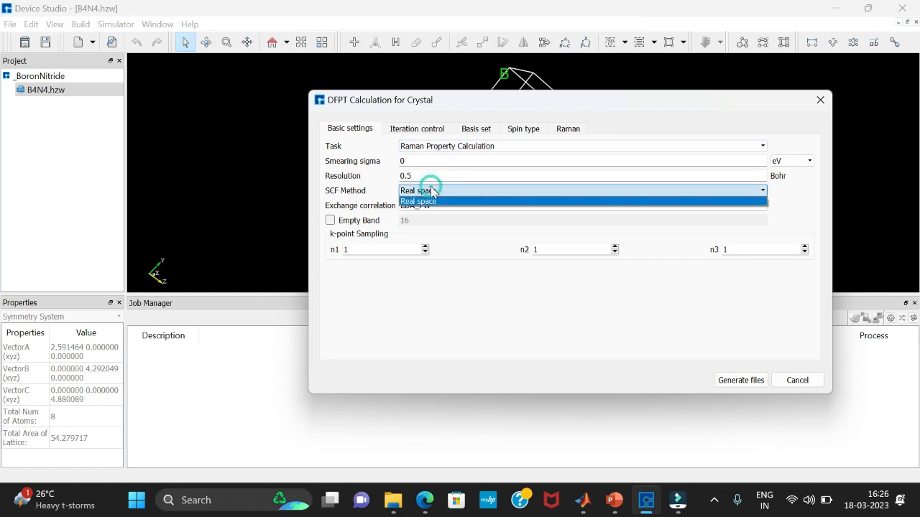
{"action": "left_click", "coordinate": [432, 190]}
{"action": "left_click", "coordinate": [421, 208]}
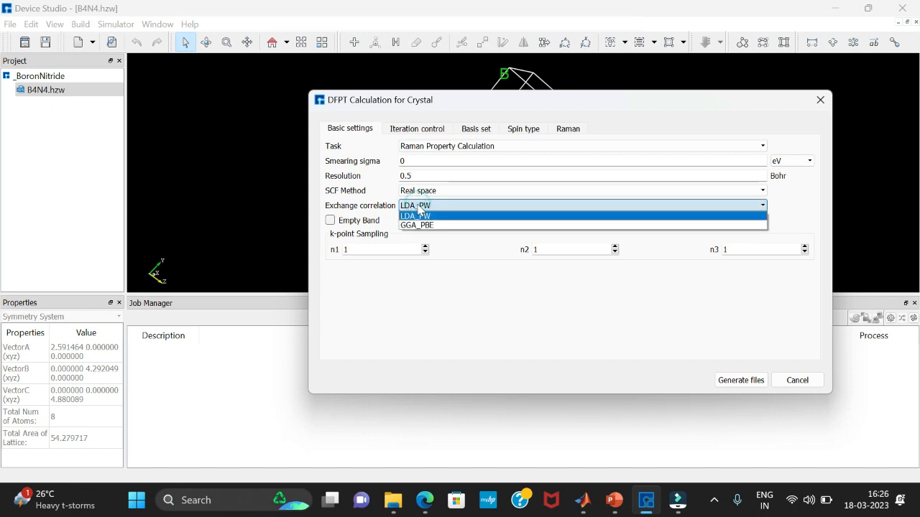
{"action": "left_click", "coordinate": [413, 213]}
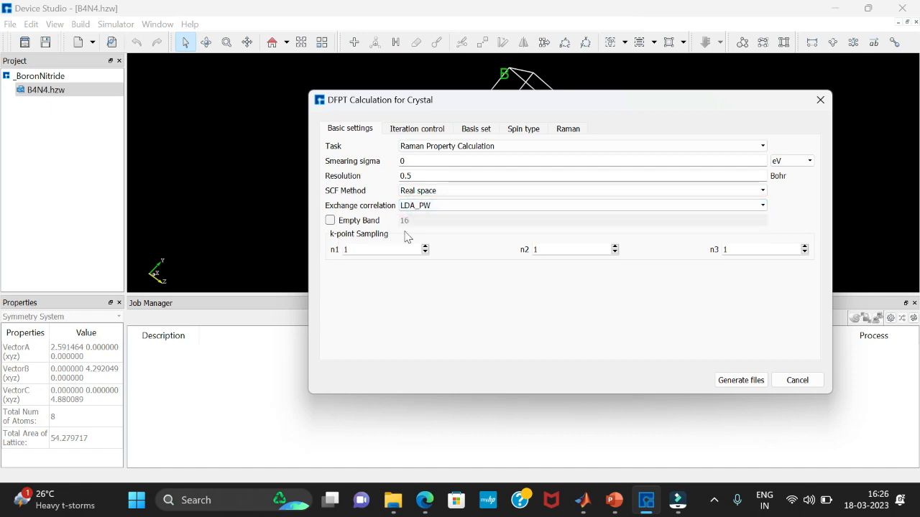
Review the iteration control parameters and the available DFPT methods, keeping Sternheimer
{"action": "left_click", "coordinate": [416, 130]}
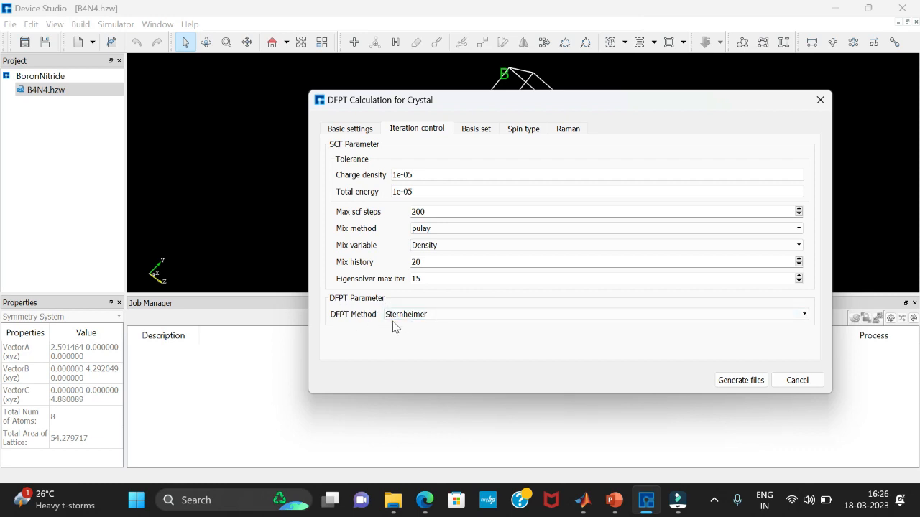
{"action": "left_click", "coordinate": [418, 317]}
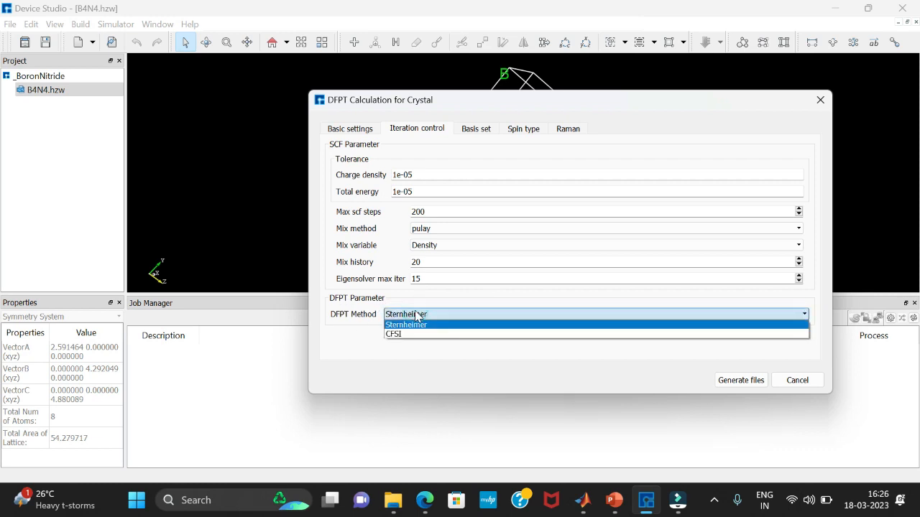
{"action": "left_click", "coordinate": [395, 303]}
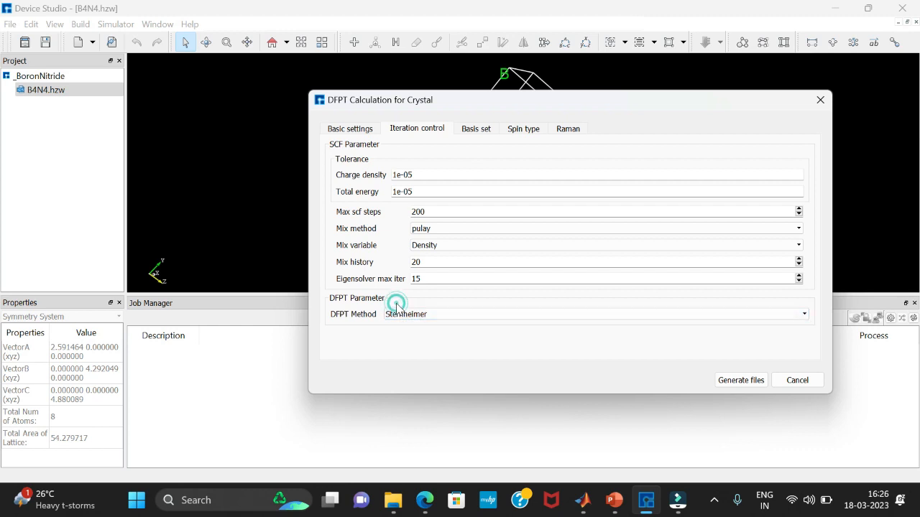
Check the basis set, spin type and Raman settings and generate the DFPT calculation's input files
{"action": "left_click", "coordinate": [479, 135]}
{"action": "left_click", "coordinate": [520, 133]}
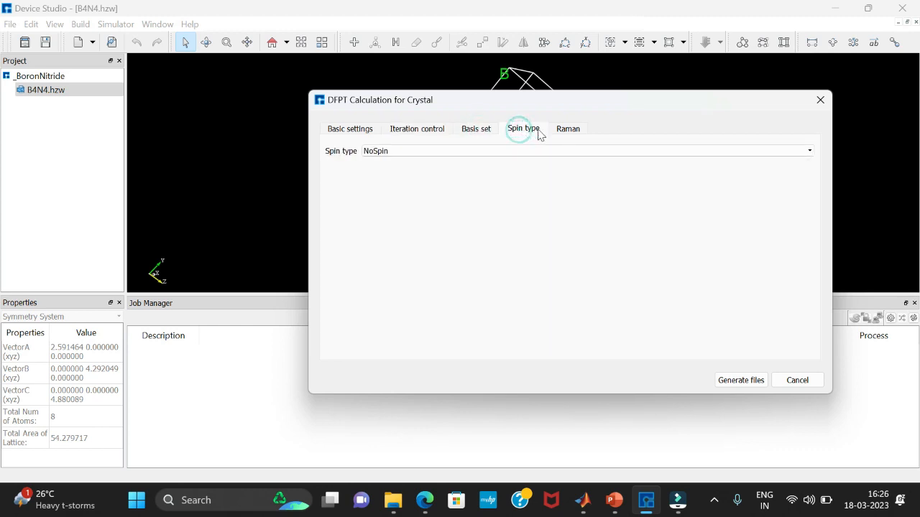
{"action": "left_click", "coordinate": [573, 133]}
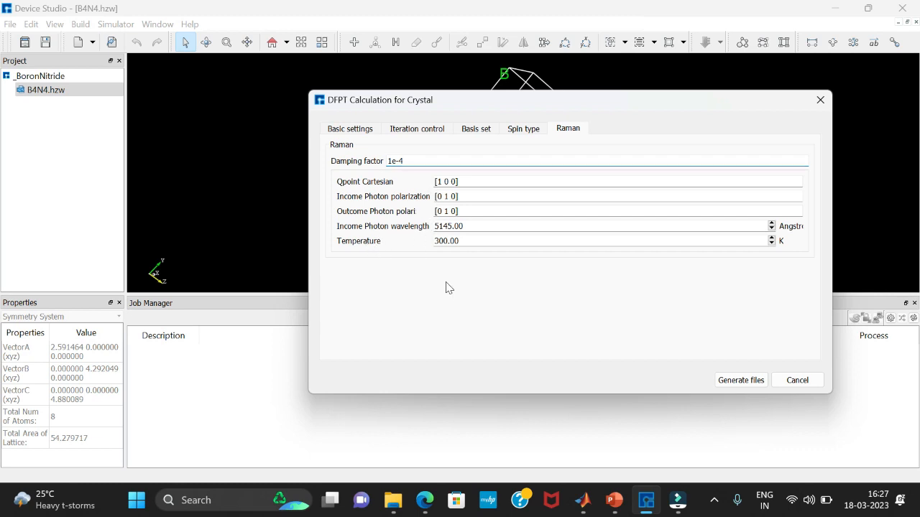
{"action": "left_click", "coordinate": [739, 380]}
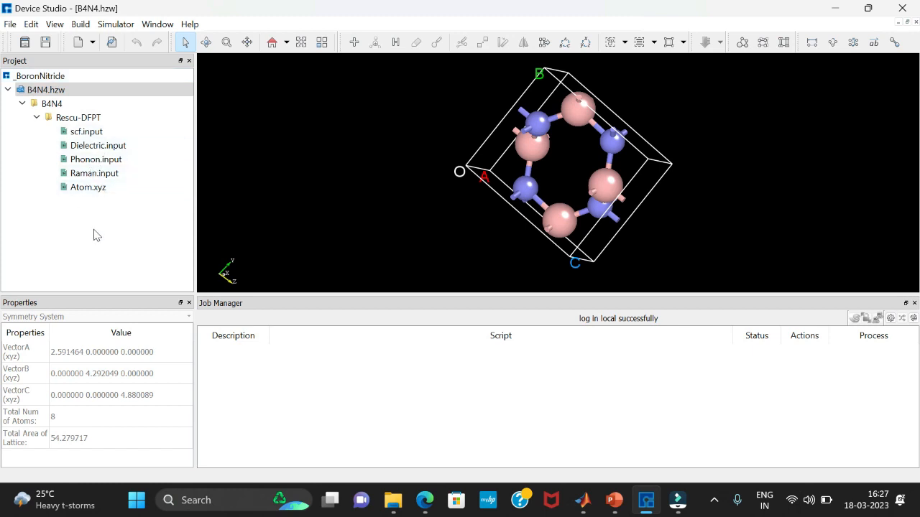
Open scf.input from the Rescu-DFPT folder, review its self-consistent calculation parameters and close it
{"action": "left_click", "coordinate": [95, 138]}
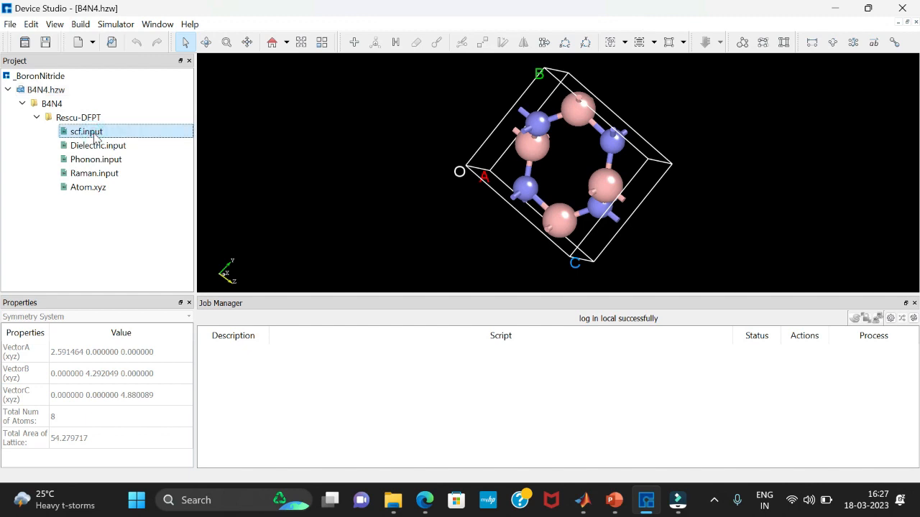
{"action": "right_click", "coordinate": [96, 138]}
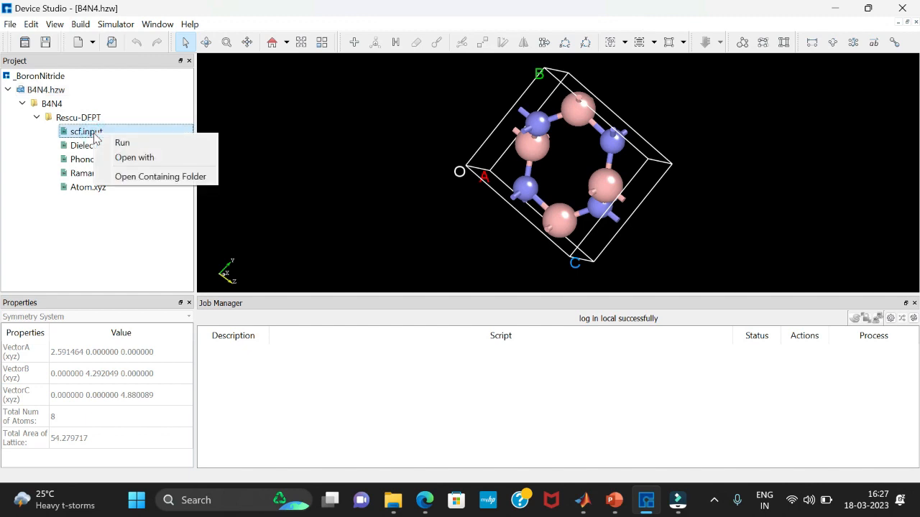
{"action": "left_click", "coordinate": [137, 157]}
{"action": "left_click_drag", "start_coordinate": [623, 180], "coordinate": [619, 222]}
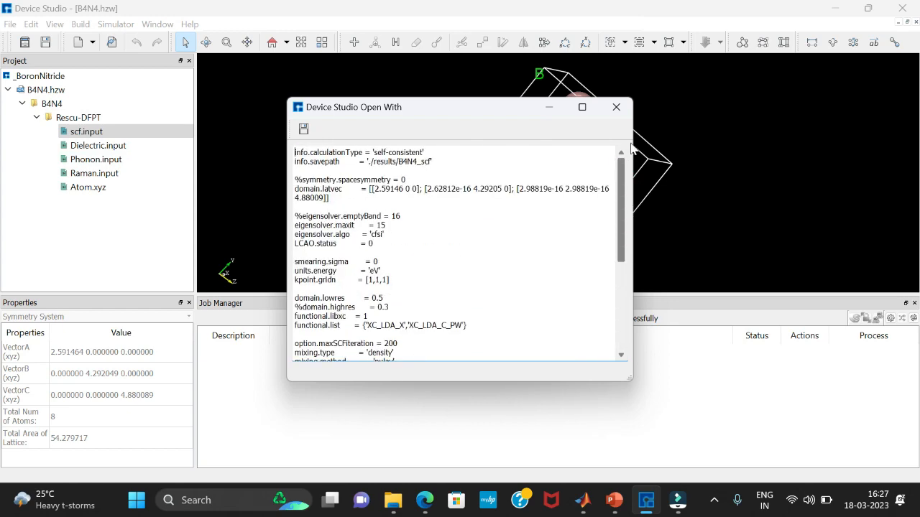
{"action": "left_click", "coordinate": [616, 107]}
Open Dielectric.input from the Rescu-DFPT folder, review its contents and close it
{"action": "left_click", "coordinate": [118, 146]}
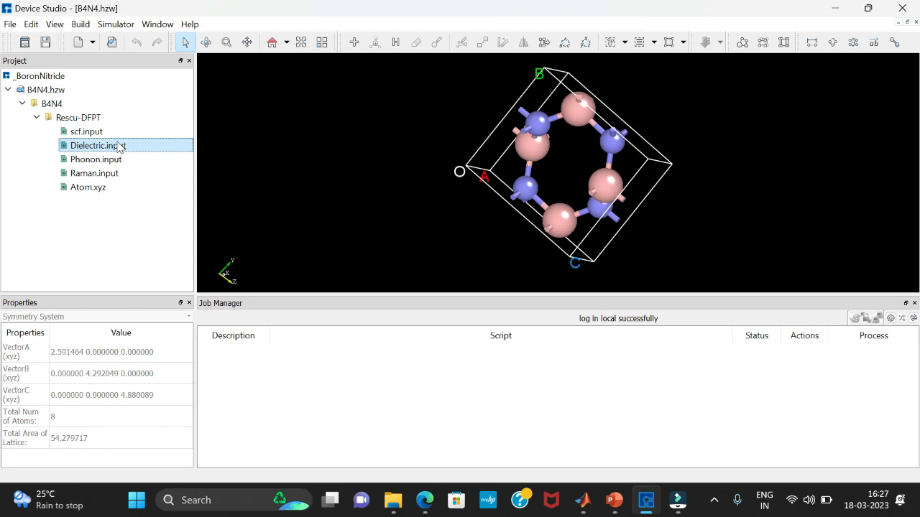
{"action": "right_click", "coordinate": [119, 147]}
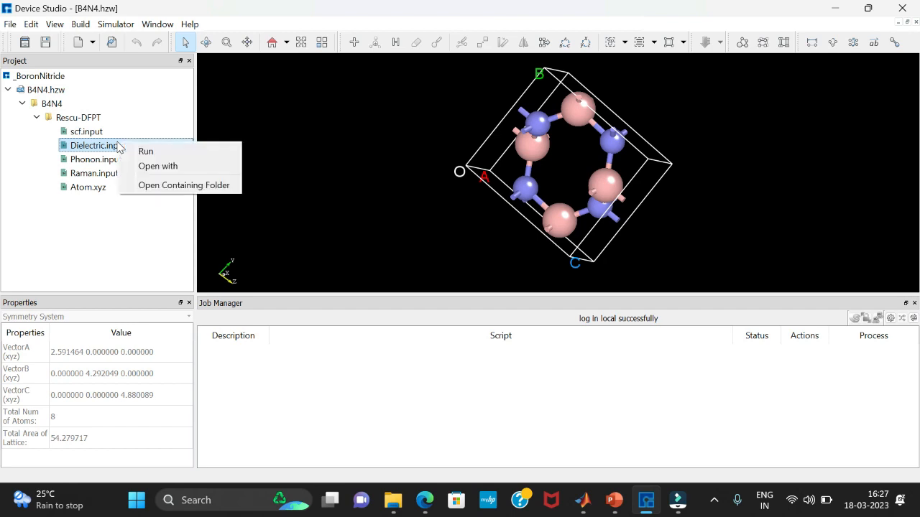
{"action": "left_click", "coordinate": [171, 165]}
{"action": "left_click_drag", "start_coordinate": [357, 188], "coordinate": [295, 152]}
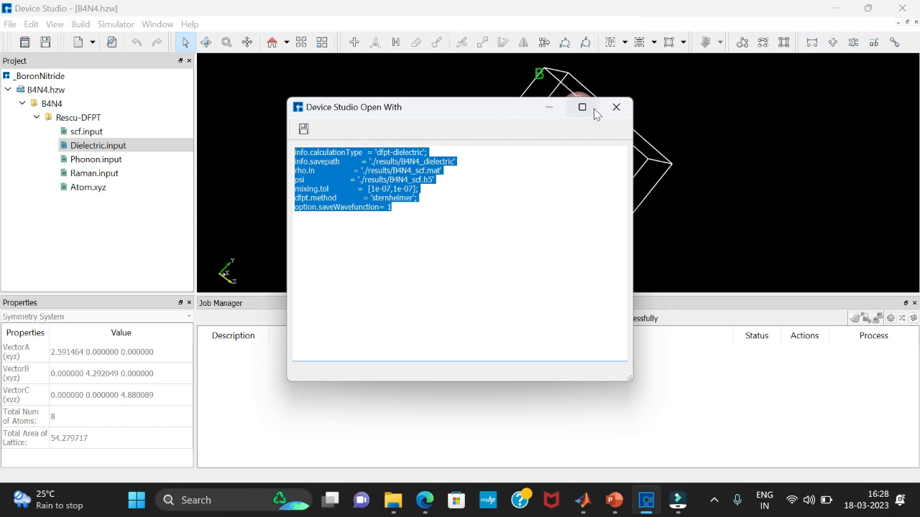
{"action": "left_click", "coordinate": [616, 107]}
Open Phonon.input from the Rescu-DFPT folder, review its phonon calculation parameters and close it
{"action": "left_click", "coordinate": [115, 160]}
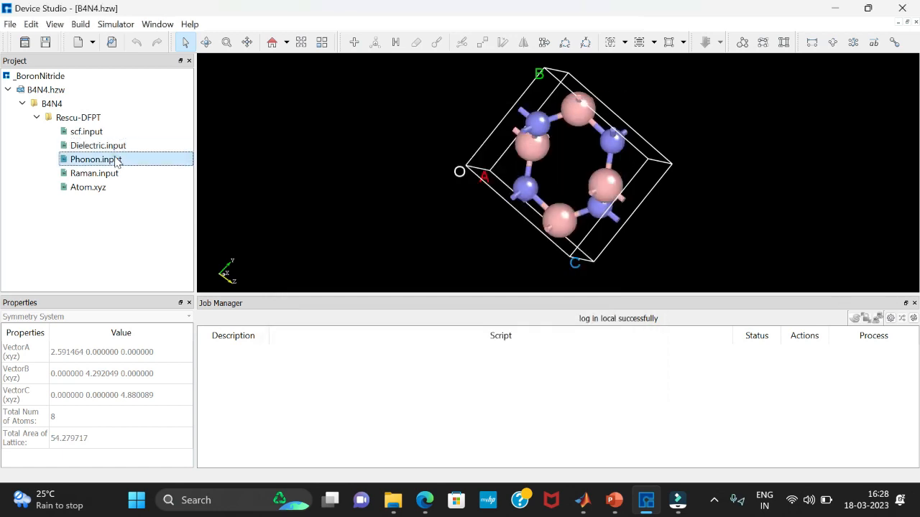
{"action": "right_click", "coordinate": [116, 160]}
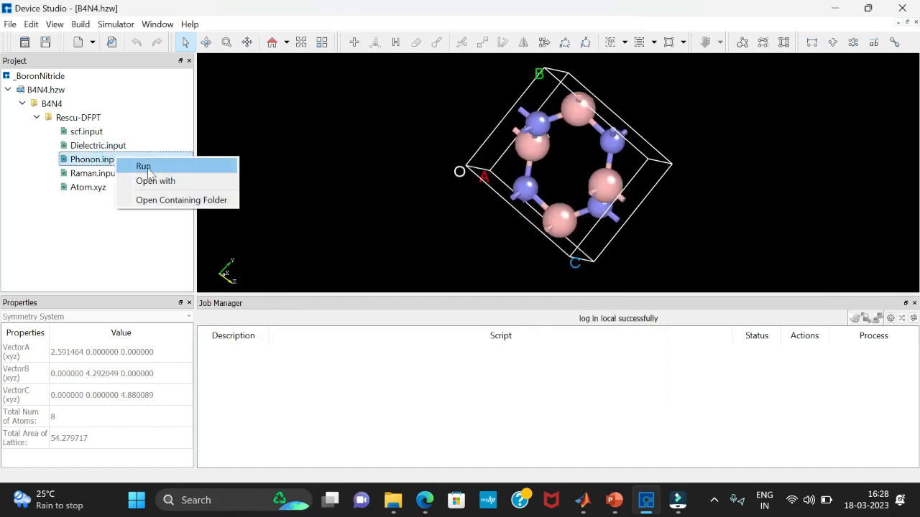
{"action": "left_click", "coordinate": [166, 181]}
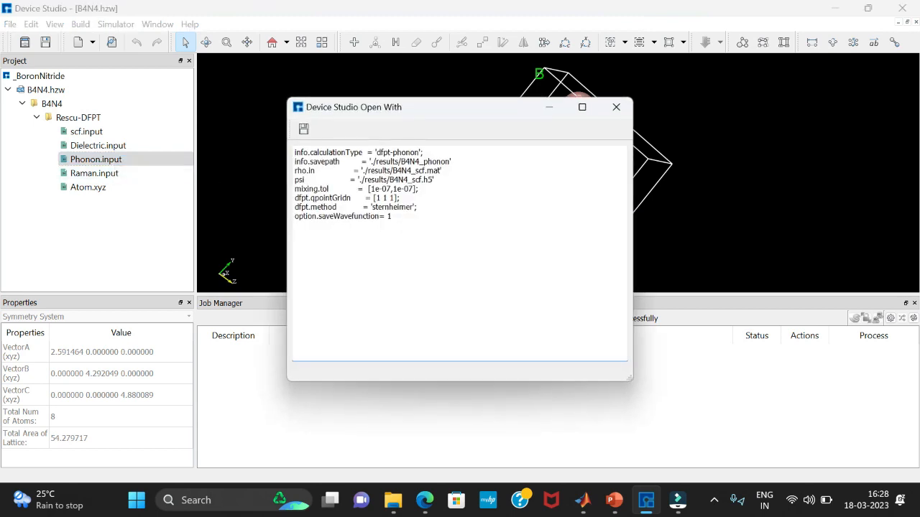
{"action": "left_click_drag", "start_coordinate": [394, 217], "coordinate": [293, 152]}
{"action": "left_click", "coordinate": [433, 235]}
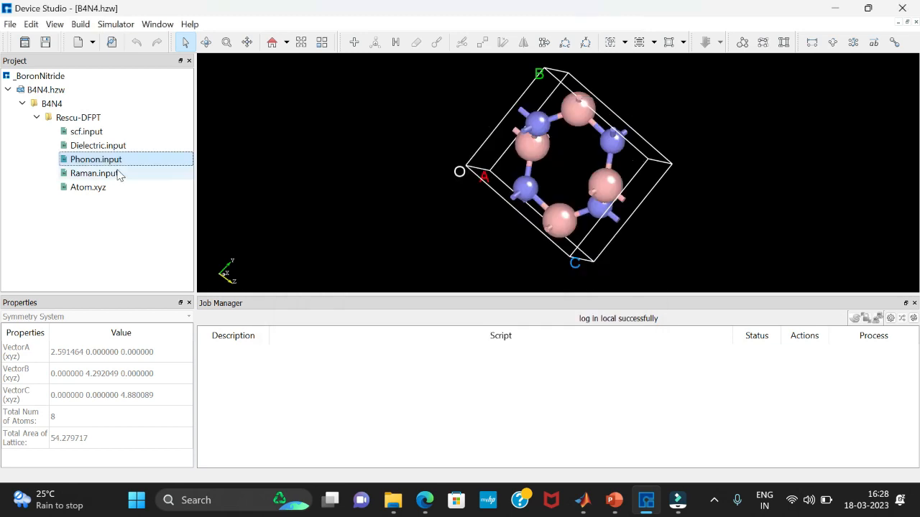
Open Raman.input from the Rescu-DFPT folder and review its Raman calculation parameters
{"action": "left_click", "coordinate": [94, 173]}
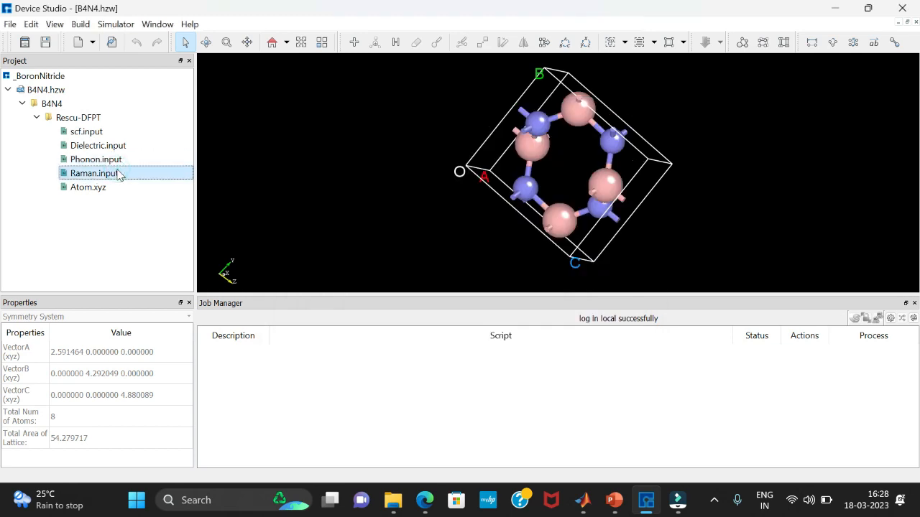
{"action": "right_click", "coordinate": [119, 176]}
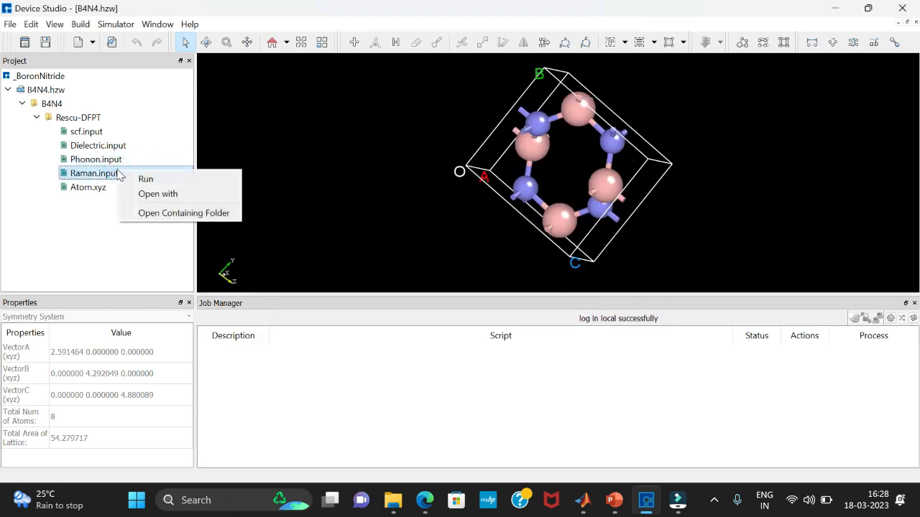
{"action": "left_click", "coordinate": [161, 194]}
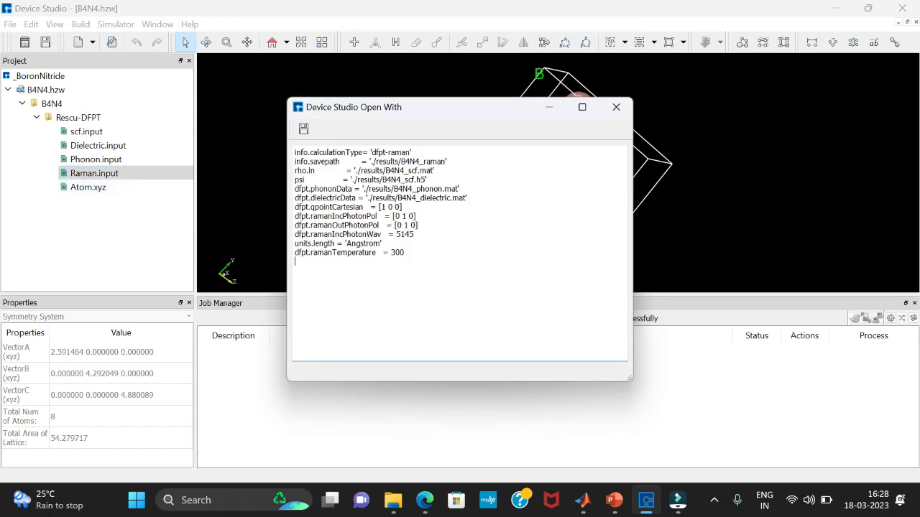
Open Atom.xyz from the Rescu-DFPT folder to examine the atom types and coordinates
{"action": "left_click", "coordinate": [107, 189]}
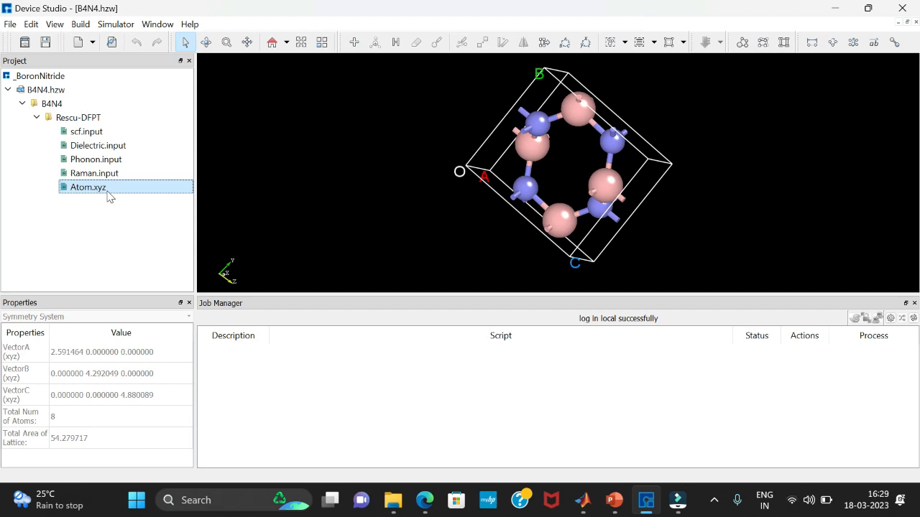
{"action": "right_click", "coordinate": [108, 197]}
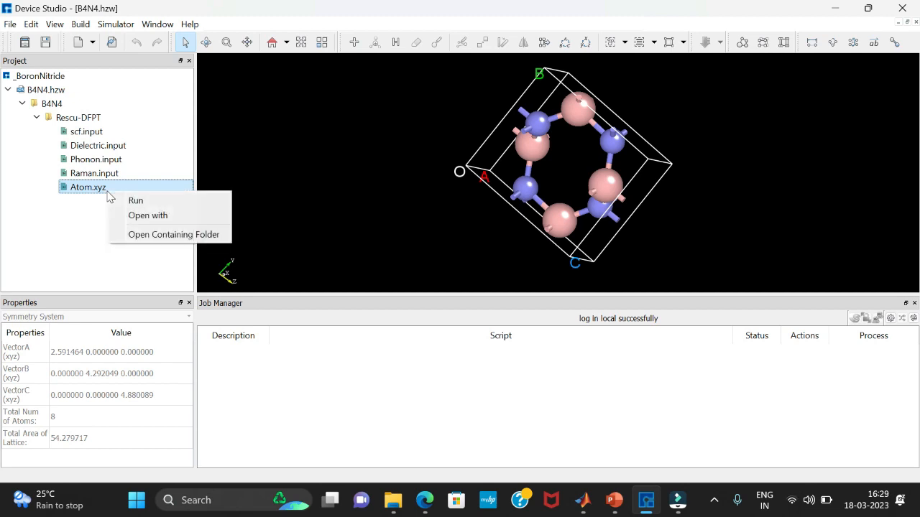
{"action": "left_click", "coordinate": [158, 215]}
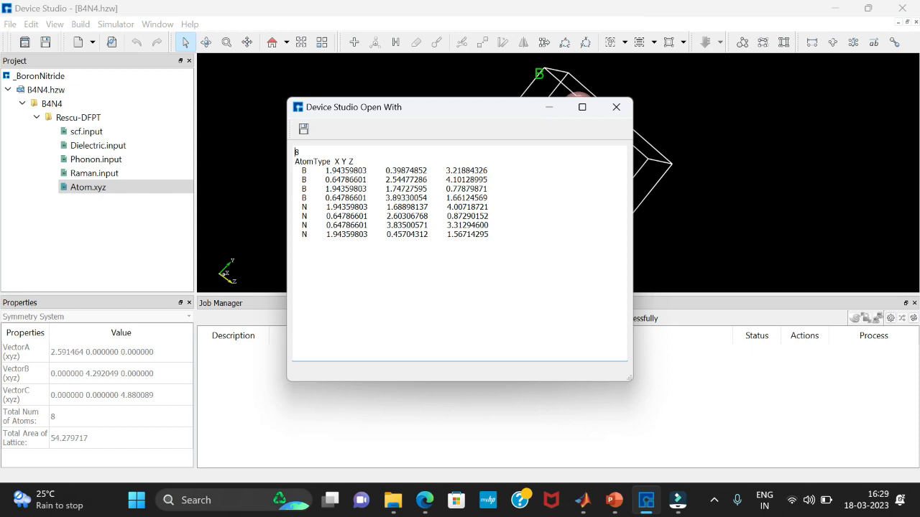
Close the Atom.xyz file view and run the B4N4 scf.input calculation on the MyComputer gateway
{"action": "left_click", "coordinate": [616, 107]}
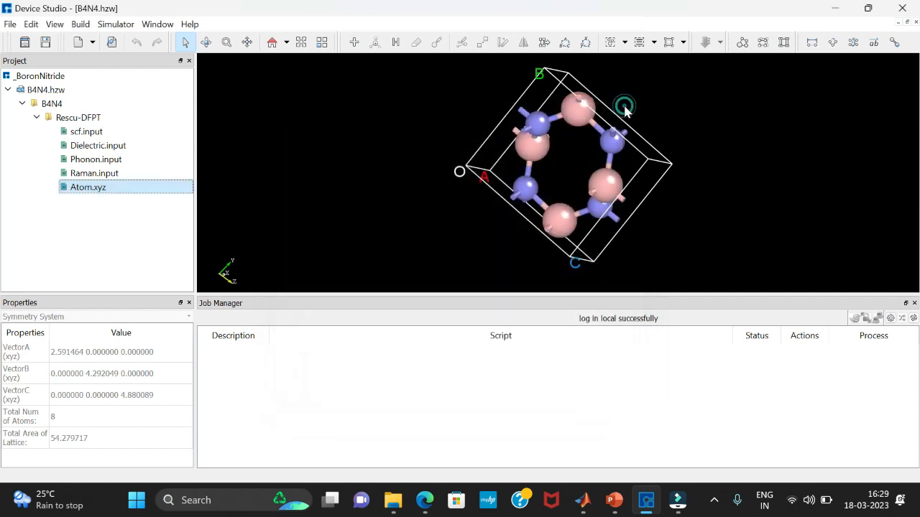
{"action": "right_click", "coordinate": [108, 133]}
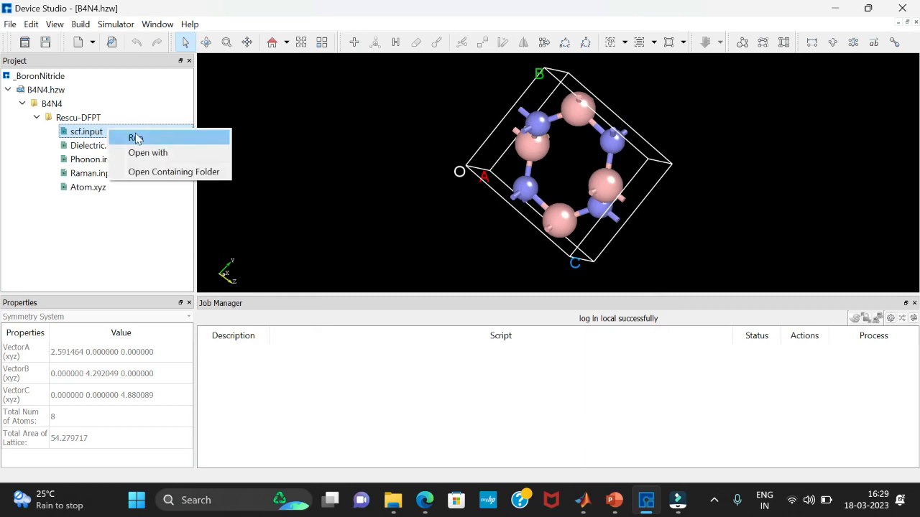
{"action": "left_click", "coordinate": [138, 136]}
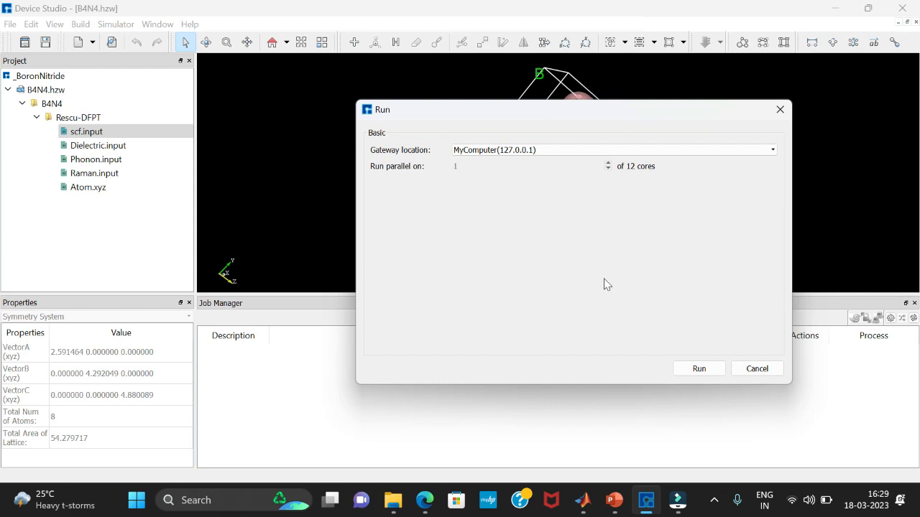
{"action": "left_click", "coordinate": [690, 372]}
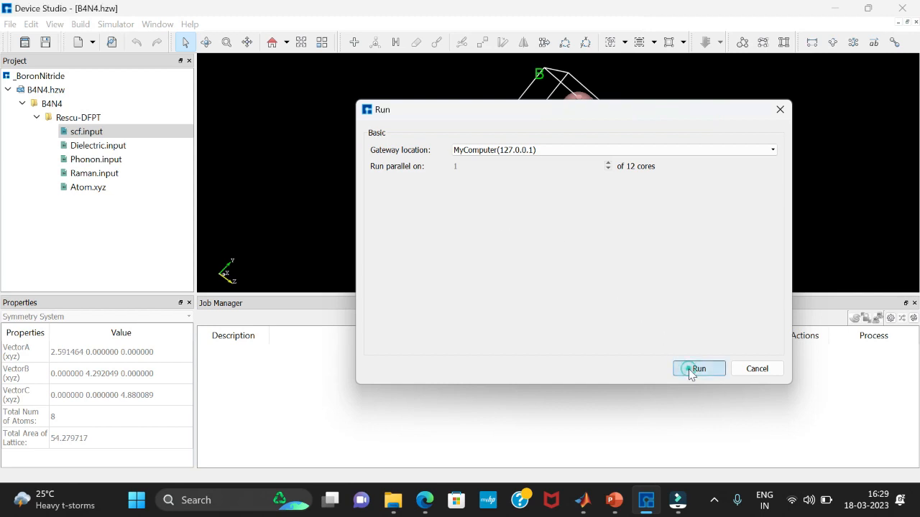
{"action": "left_click", "coordinate": [559, 105]}
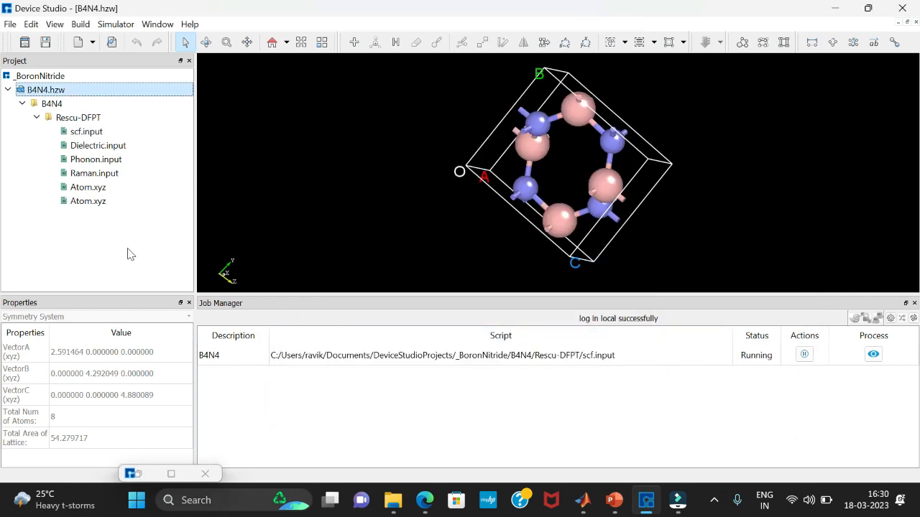
Submit Dielectric.input from the B4N4 Rescu-DFPT folder as a job on the MyComputer gateway
{"action": "left_click", "coordinate": [98, 147]}
{"action": "right_click", "coordinate": [98, 148]}
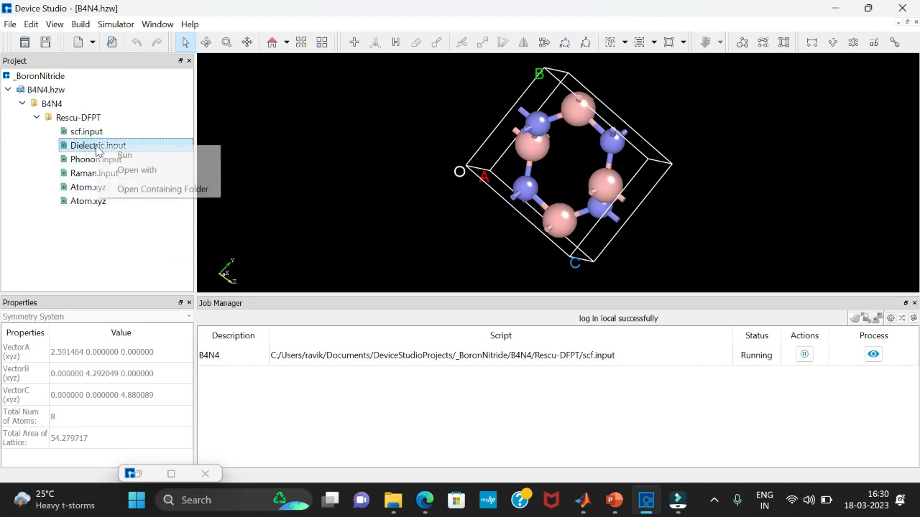
{"action": "left_click", "coordinate": [120, 152]}
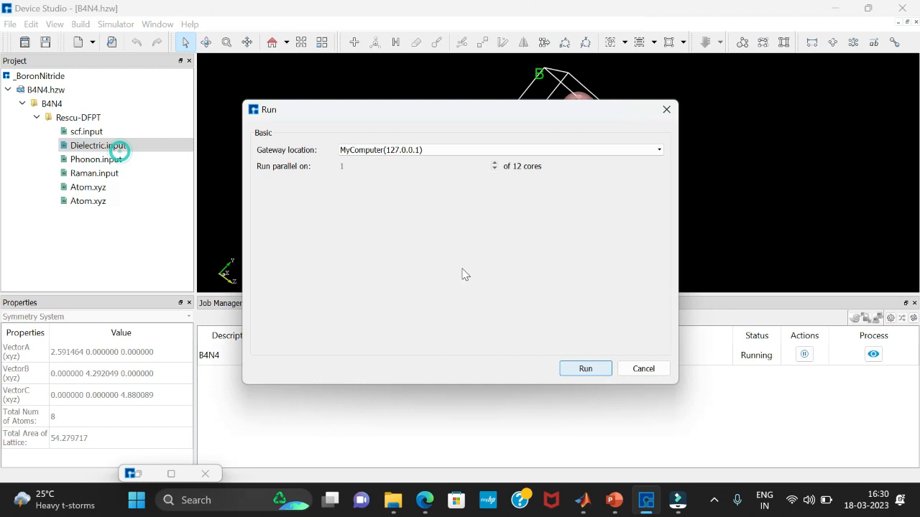
{"action": "left_click", "coordinate": [579, 371]}
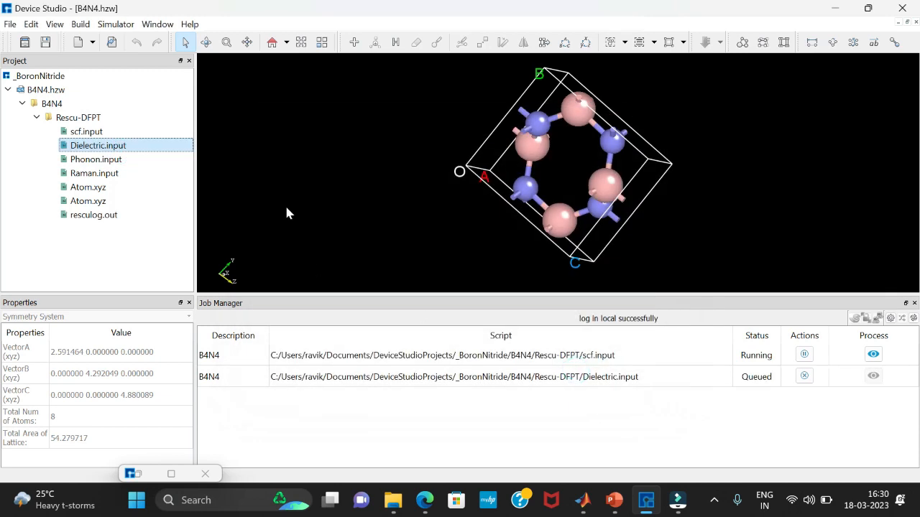
Submit Phonon.input from the B4N4 Rescu-DFPT folder as a job on the MyComputer gateway
{"action": "left_click", "coordinate": [103, 161]}
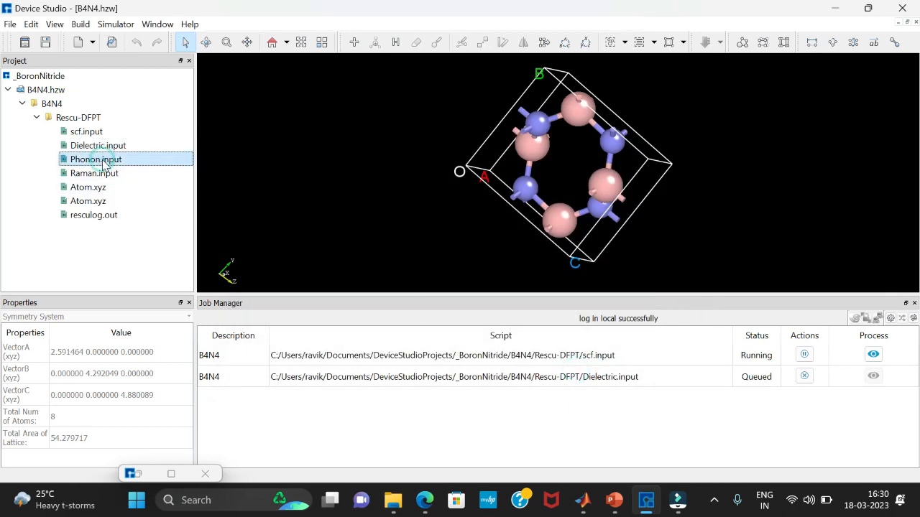
{"action": "right_click", "coordinate": [104, 161]}
{"action": "left_click", "coordinate": [129, 169]}
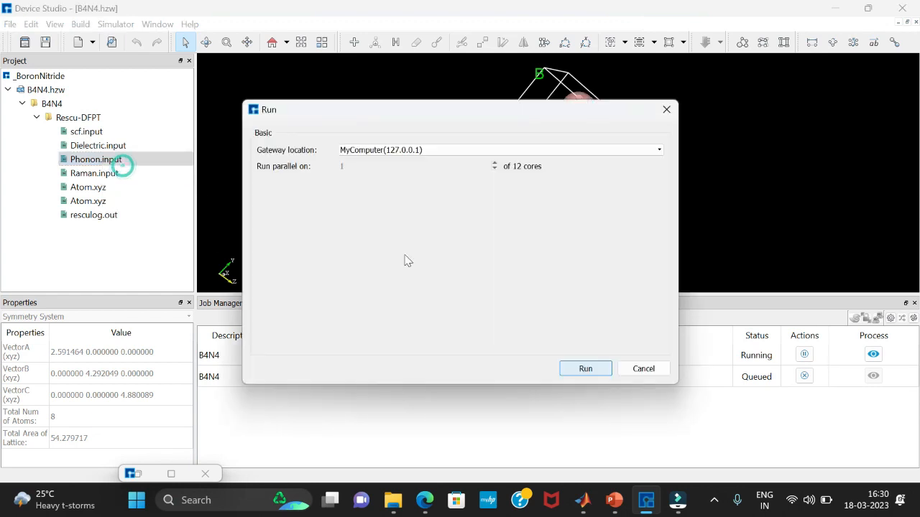
{"action": "left_click", "coordinate": [582, 370]}
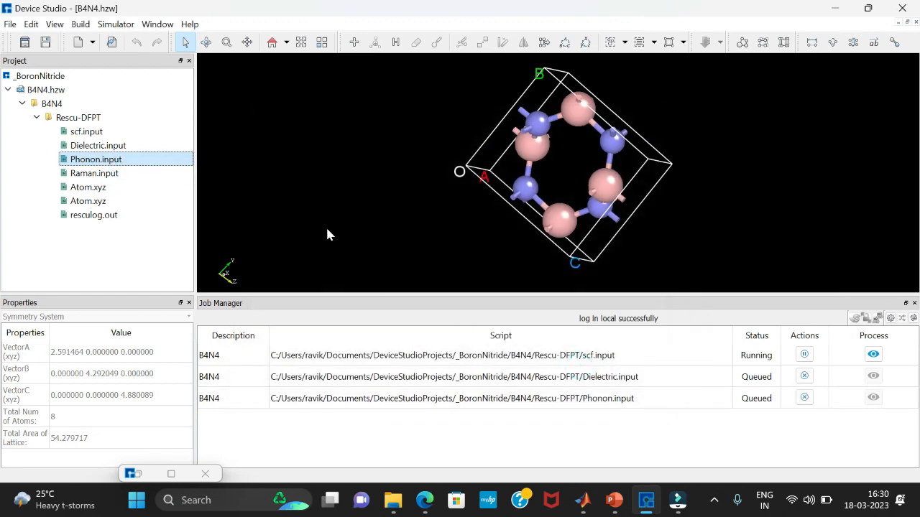
Submit Raman.input from the B4N4 Rescu-DFPT folder as a job on the MyComputer gateway
{"action": "left_click", "coordinate": [107, 177]}
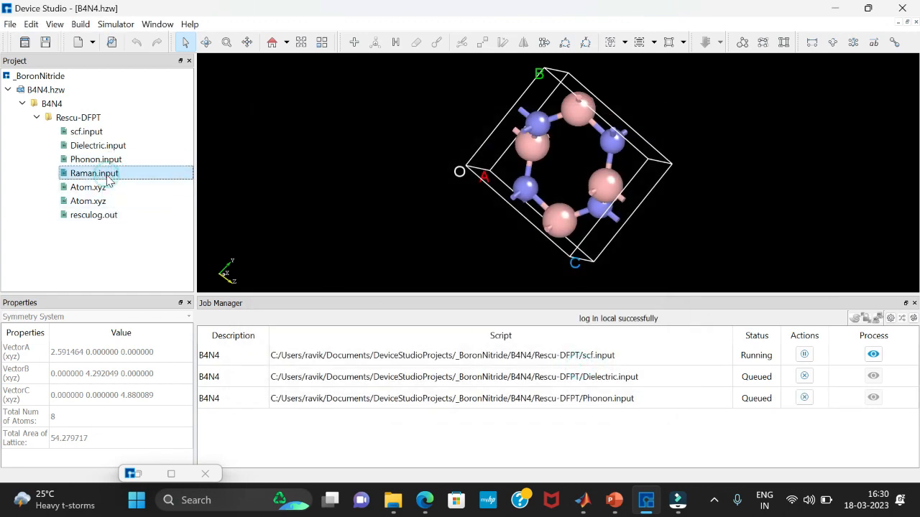
{"action": "right_click", "coordinate": [113, 180]}
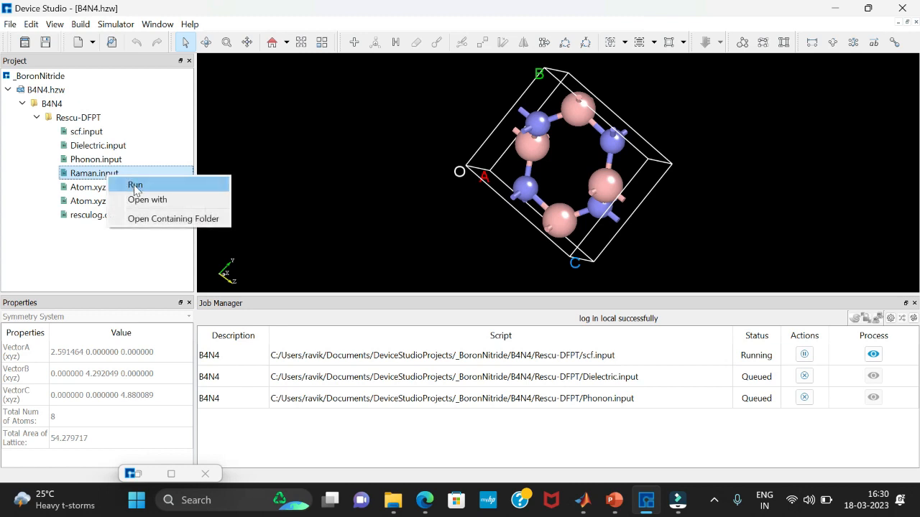
{"action": "left_click", "coordinate": [134, 184]}
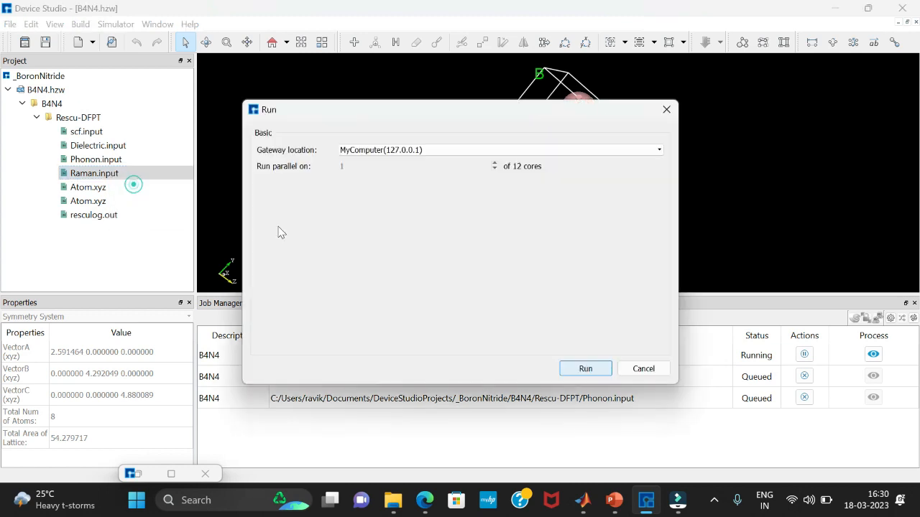
{"action": "left_click", "coordinate": [583, 369]}
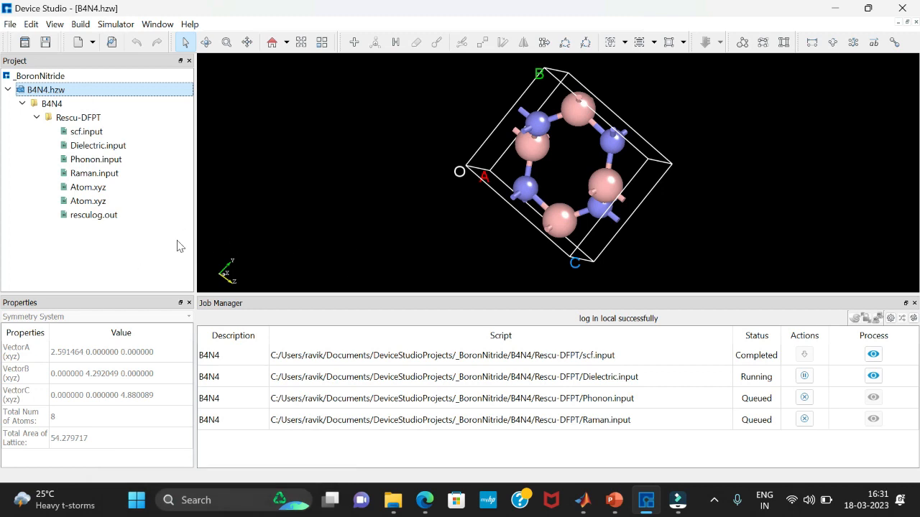
Draw a six-membered ring in the Molecule2D builder and attach an outward single bond to each of its six corners
{"action": "left_click", "coordinate": [83, 27]}
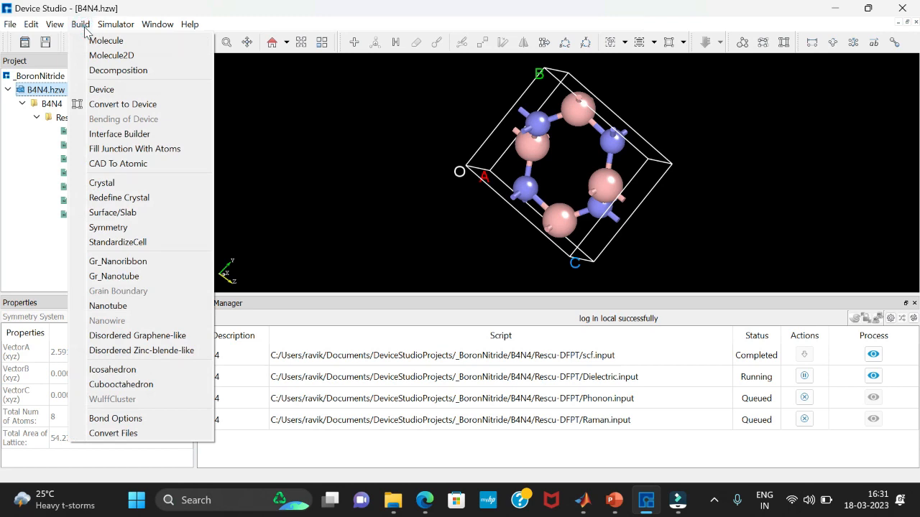
{"action": "left_click", "coordinate": [109, 57]}
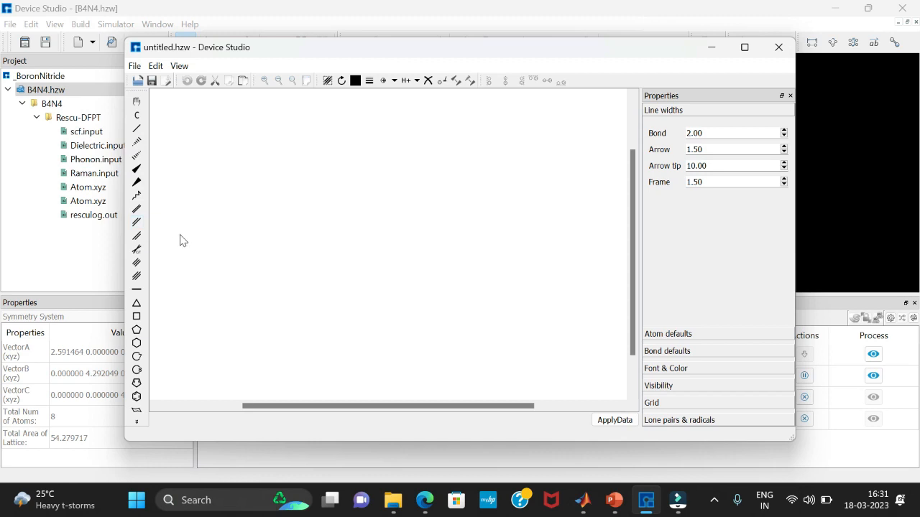
{"action": "left_click", "coordinate": [137, 345]}
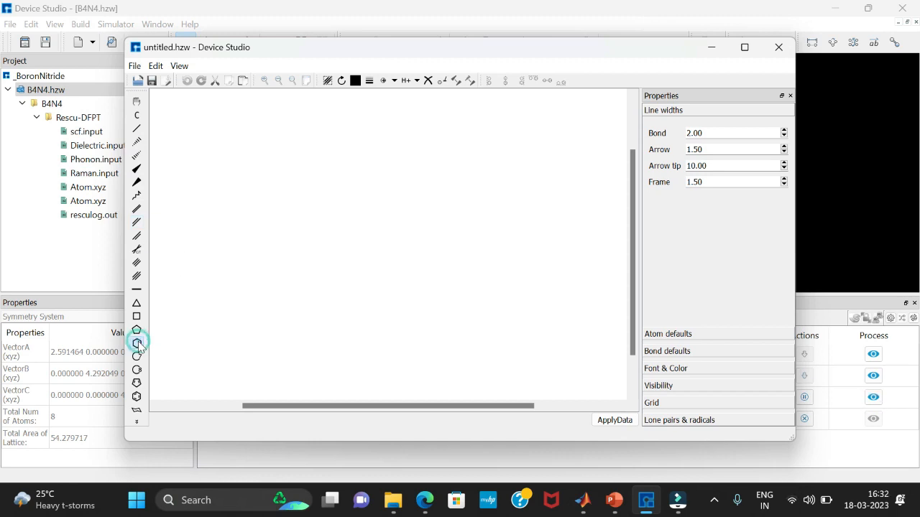
{"action": "left_click", "coordinate": [400, 244]}
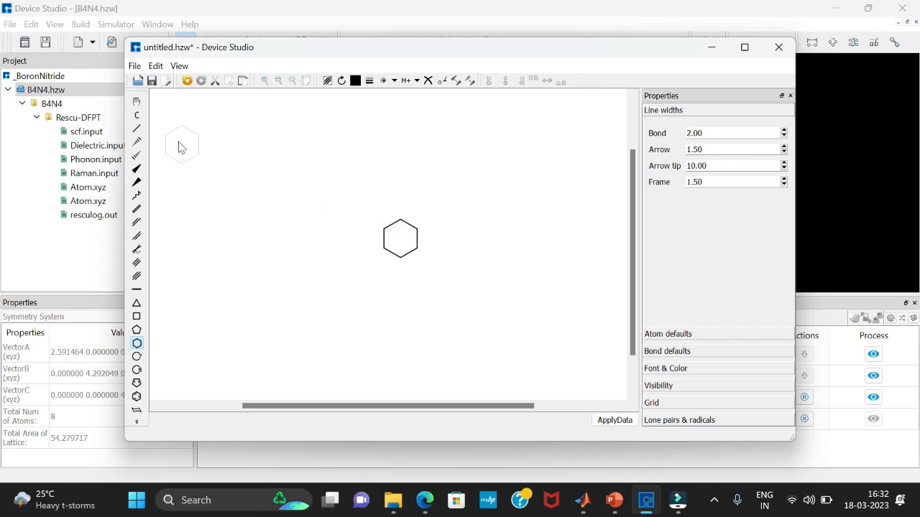
{"action": "left_click", "coordinate": [137, 129]}
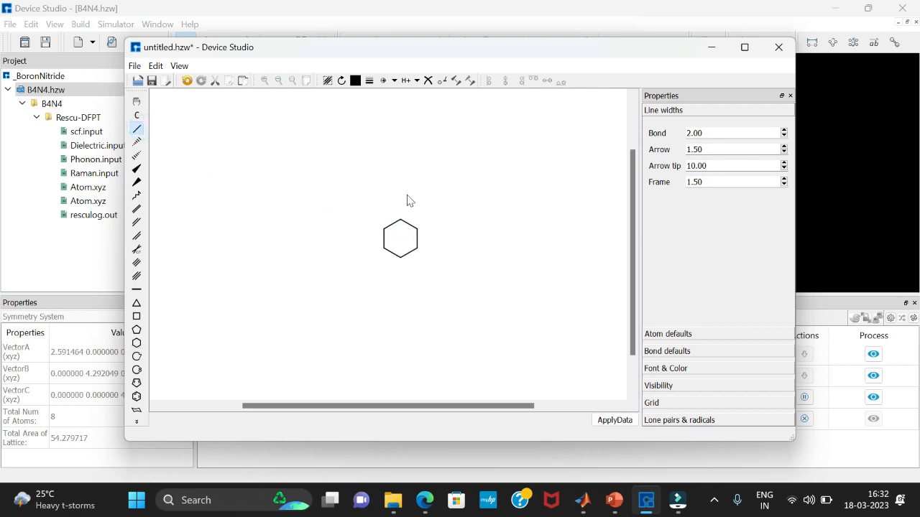
{"action": "left_click", "coordinate": [401, 216]}
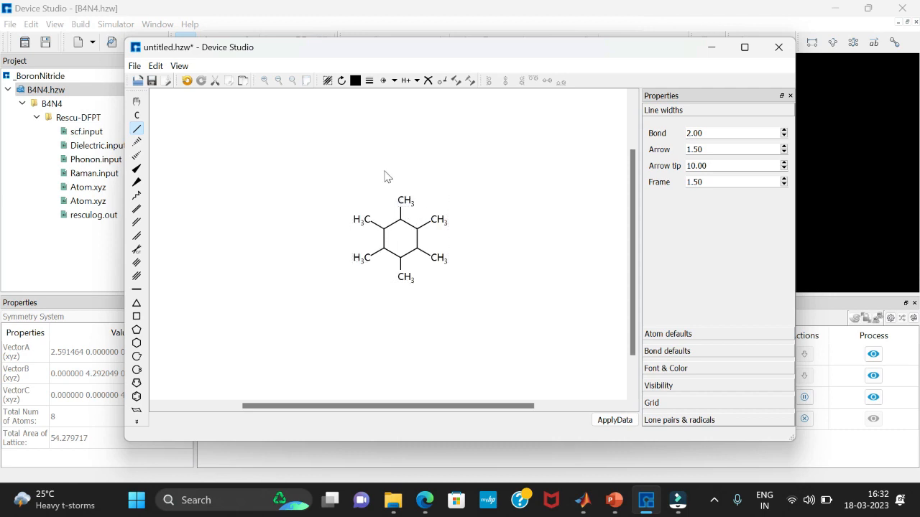
Replace all six terminal CH3 groups around the ring with hydrogen atoms
{"action": "left_click", "coordinate": [137, 115]}
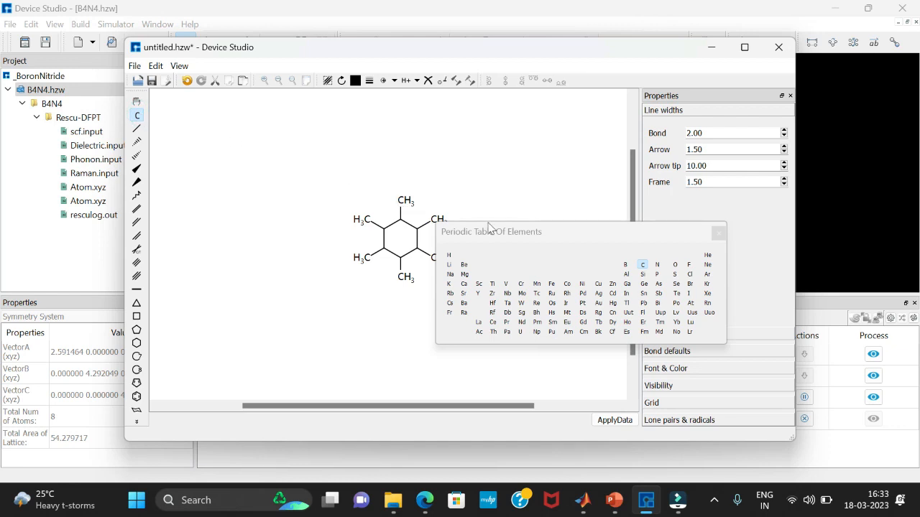
{"action": "left_click", "coordinate": [447, 256]}
{"action": "left_click", "coordinate": [718, 233]}
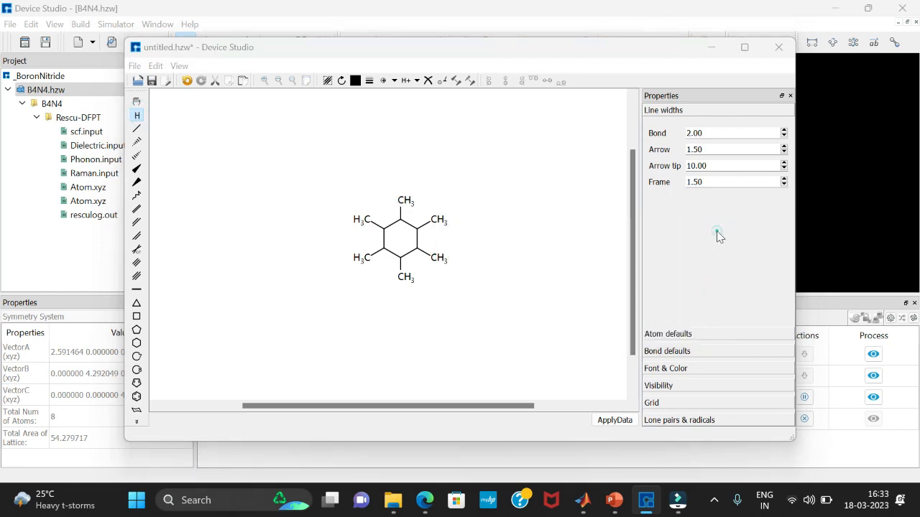
{"action": "left_click", "coordinate": [401, 201]}
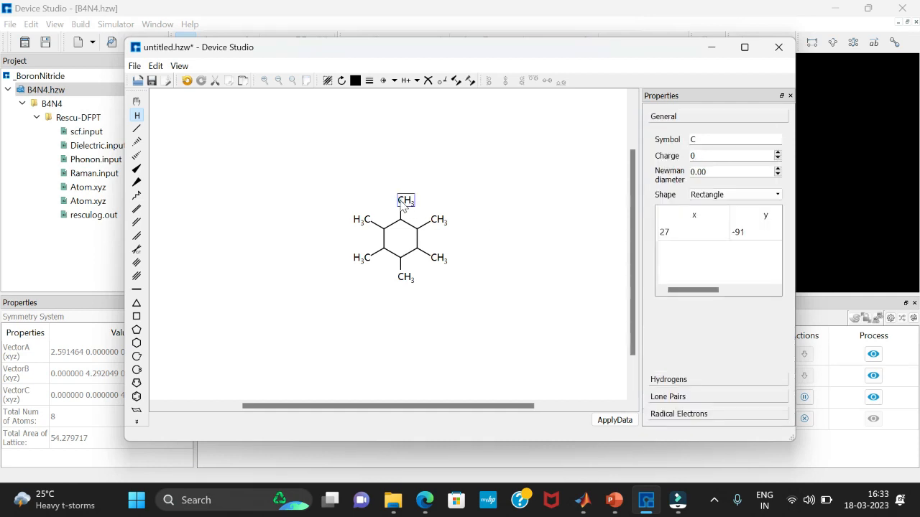
{"action": "left_click", "coordinate": [438, 220]}
{"action": "left_click", "coordinate": [438, 258]}
{"action": "left_click", "coordinate": [405, 278]}
{"action": "left_click", "coordinate": [361, 258]}
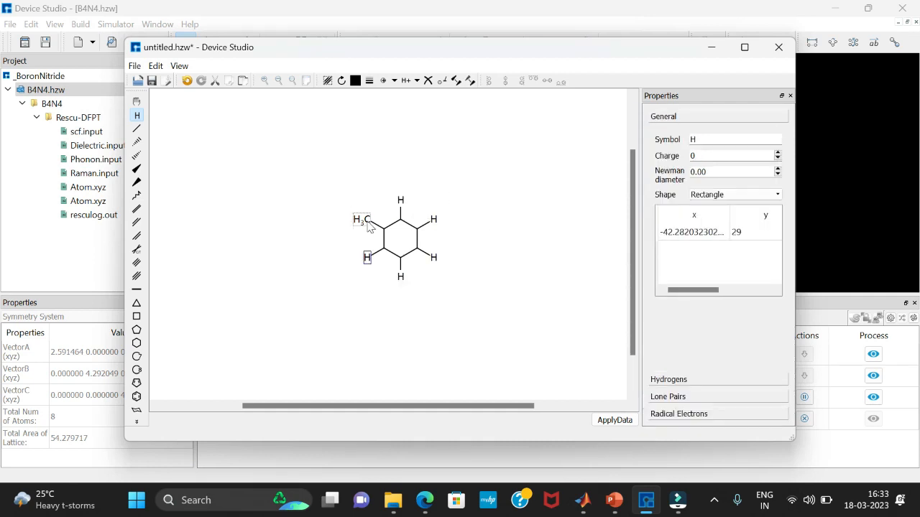
{"action": "left_click", "coordinate": [368, 222]}
Apply the 2D drawing to generate the 3D molecule and optimize its geometry
{"action": "left_click", "coordinate": [613, 421]}
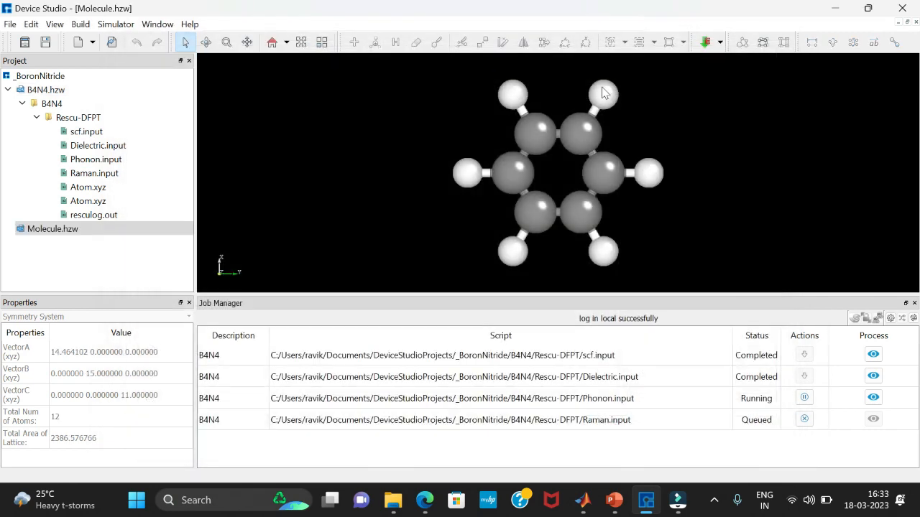
{"action": "left_click", "coordinate": [720, 43]}
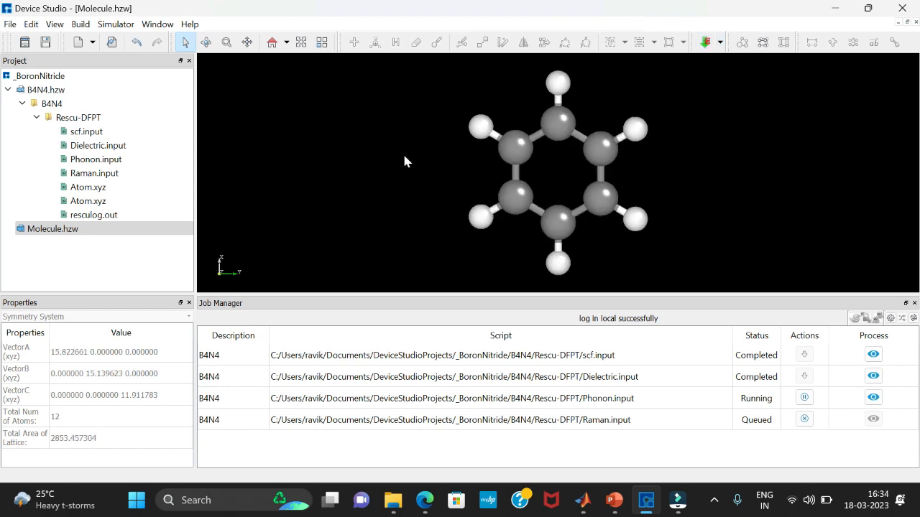
{"action": "right_click_drag", "start_coordinate": [490, 153], "coordinate": [287, 208]}
Rename the Molecule.hzw structure file in the project as Benzene
{"action": "left_click", "coordinate": [64, 231]}
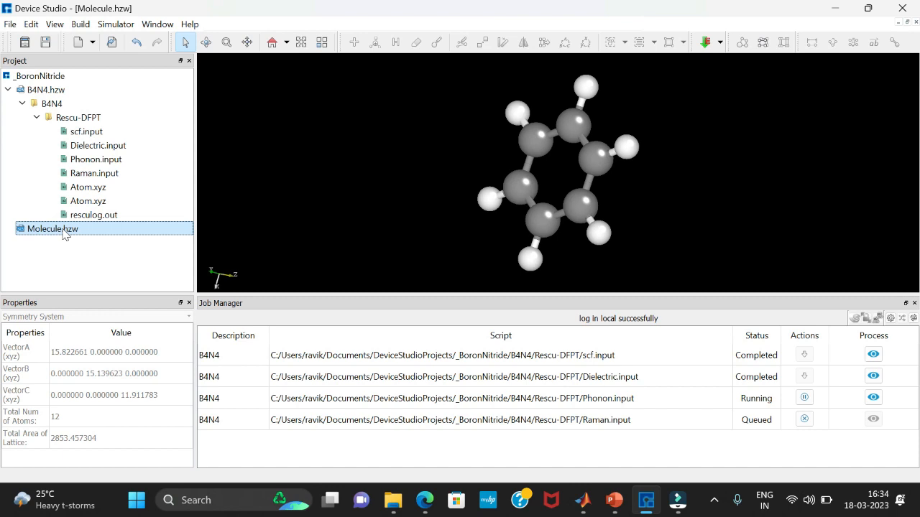
{"action": "right_click", "coordinate": [64, 232]}
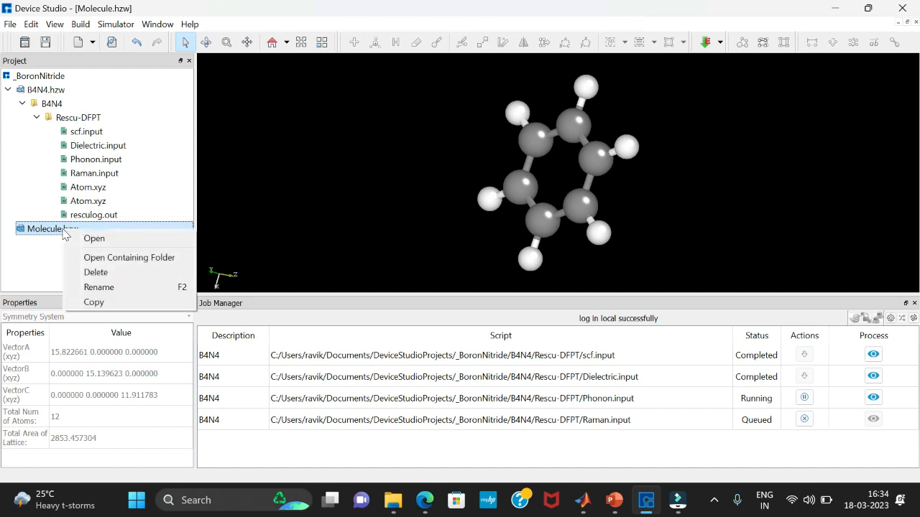
{"action": "left_click", "coordinate": [95, 286]}
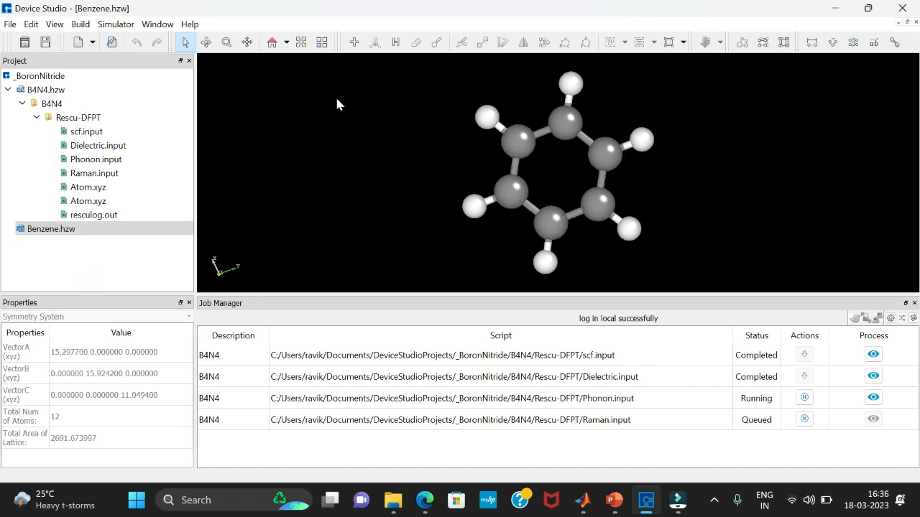
Generate the RESCU DFPT input files for Benzene with the Raman Property Calculation task and the default basic settings
{"action": "left_click", "coordinate": [123, 25]}
{"action": "mouse_move", "coordinate": [150, 74]}
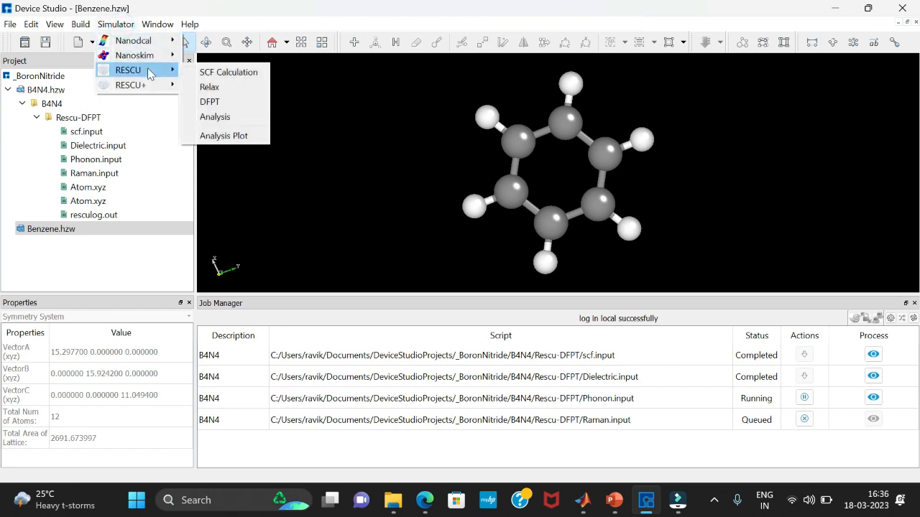
{"action": "left_click", "coordinate": [209, 102]}
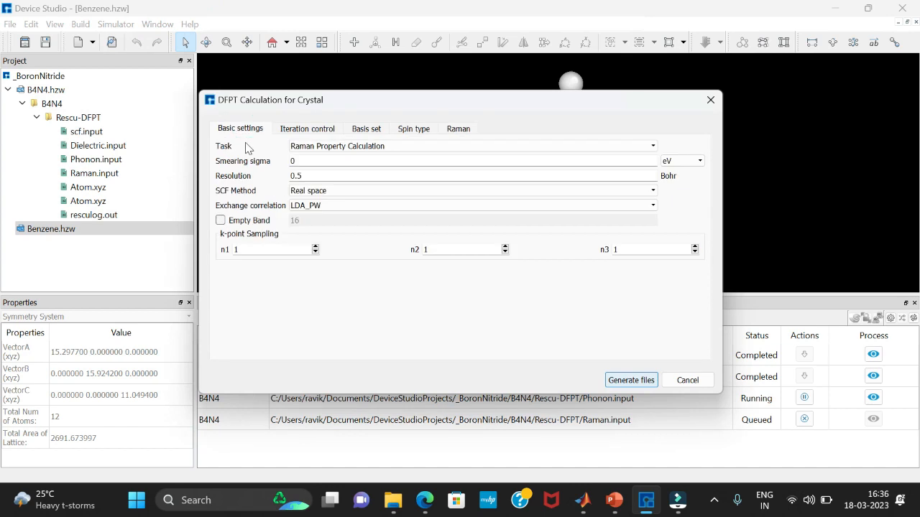
{"action": "left_click", "coordinate": [324, 150]}
{"action": "left_click", "coordinate": [325, 150]}
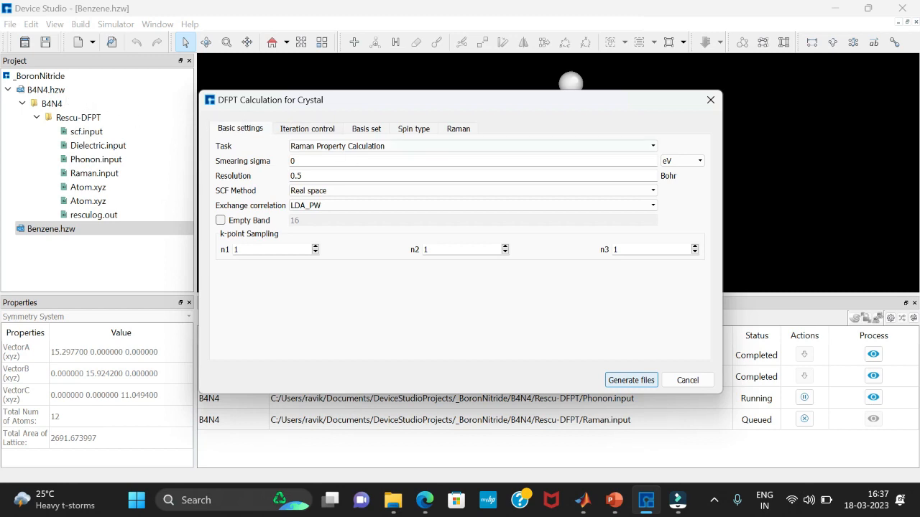
{"action": "left_click", "coordinate": [627, 380]}
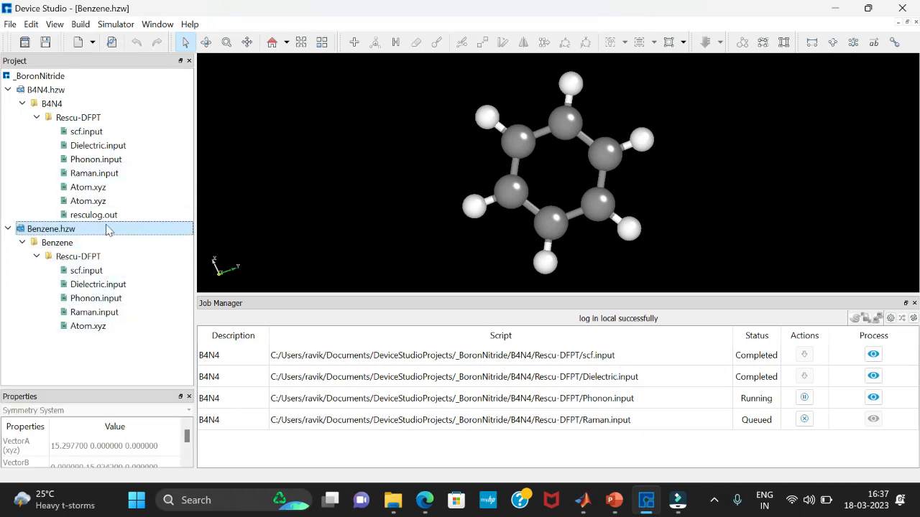
{"action": "left_click", "coordinate": [100, 273]}
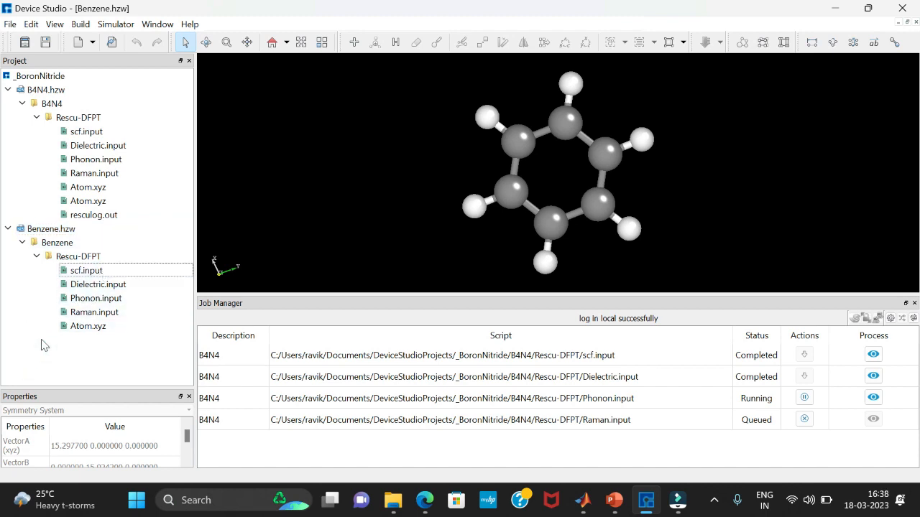
Run Benzene's scf.input and Dielectric.input calculations on the MyComputer(127.0.0.1) gateway
{"action": "right_click", "coordinate": [105, 271]}
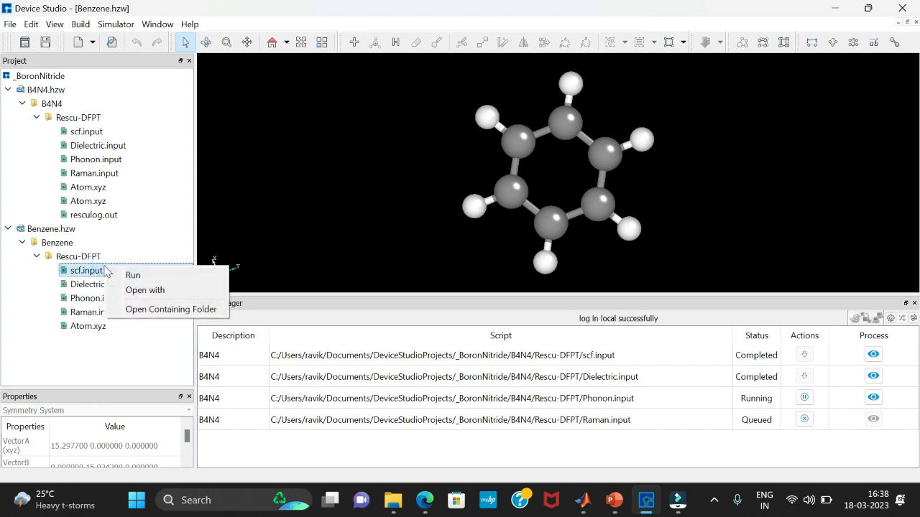
{"action": "left_click", "coordinate": [133, 276]}
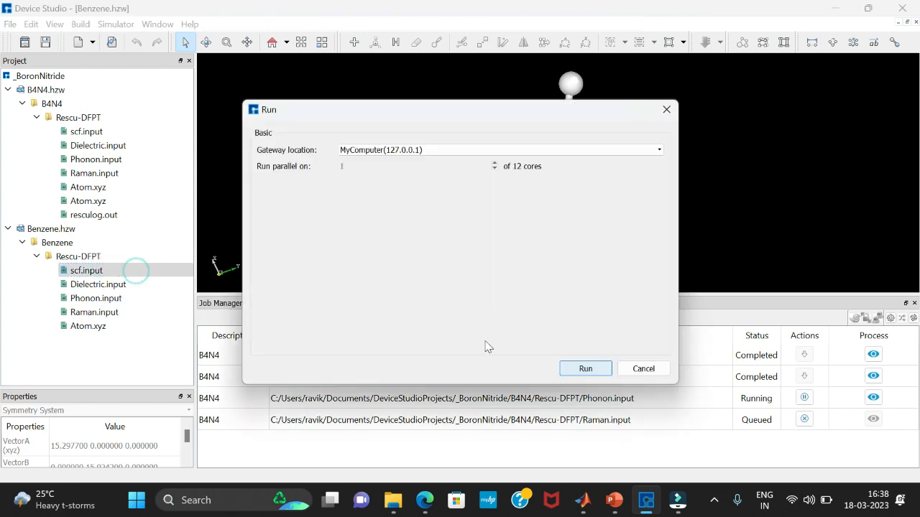
{"action": "left_click", "coordinate": [584, 370]}
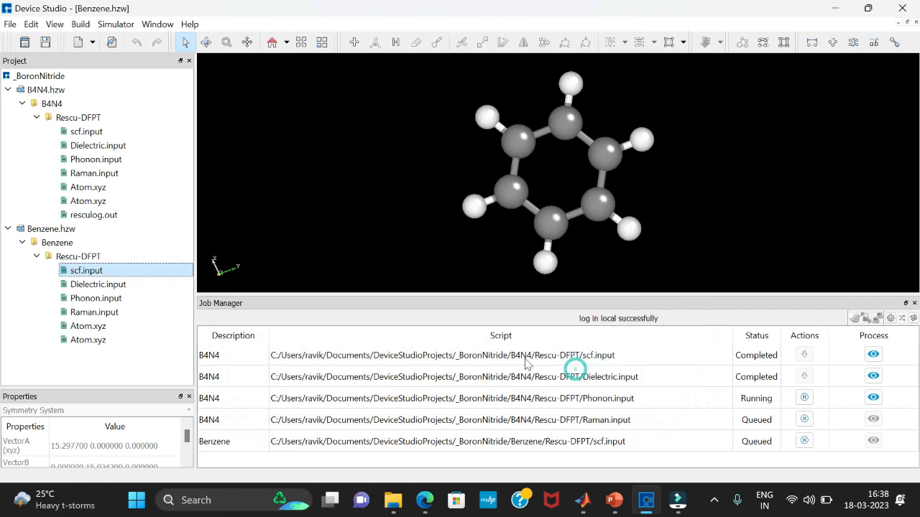
{"action": "left_click", "coordinate": [99, 285]}
{"action": "right_click", "coordinate": [99, 285]}
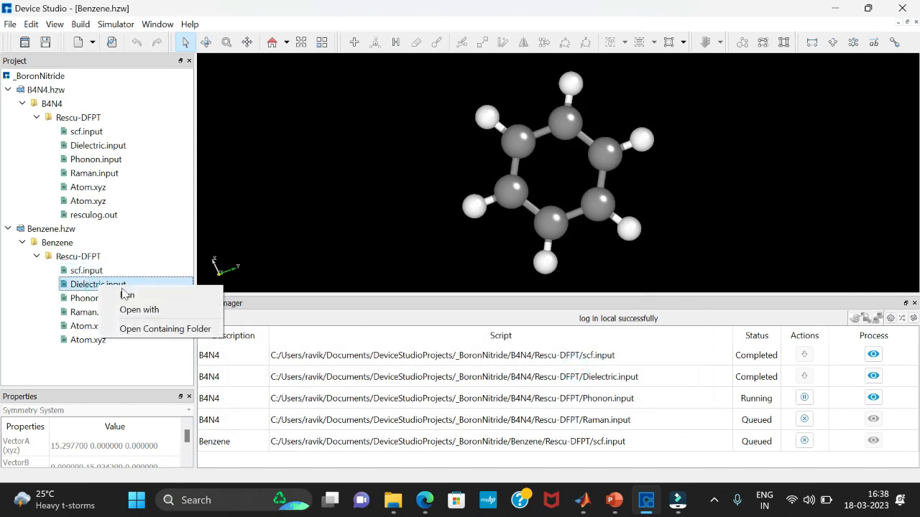
{"action": "left_click", "coordinate": [124, 295]}
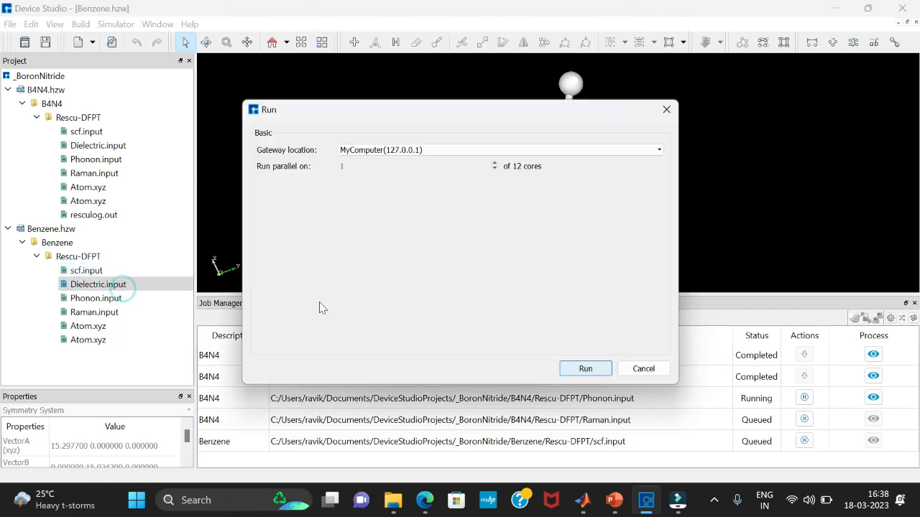
{"action": "left_click", "coordinate": [574, 368]}
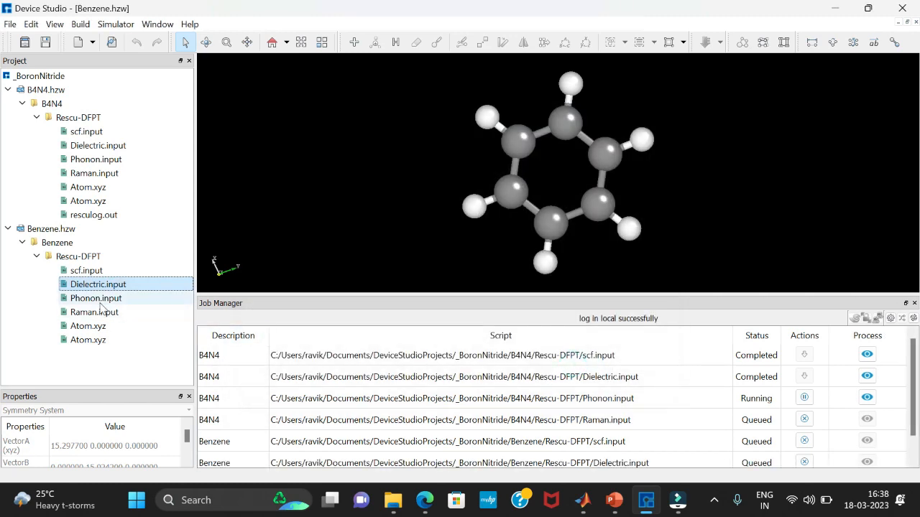
Run Benzene's Phonon.input and Raman.input calculations on the MyComputer(127.0.0.1) gateway
{"action": "left_click", "coordinate": [100, 301]}
{"action": "right_click", "coordinate": [102, 302]}
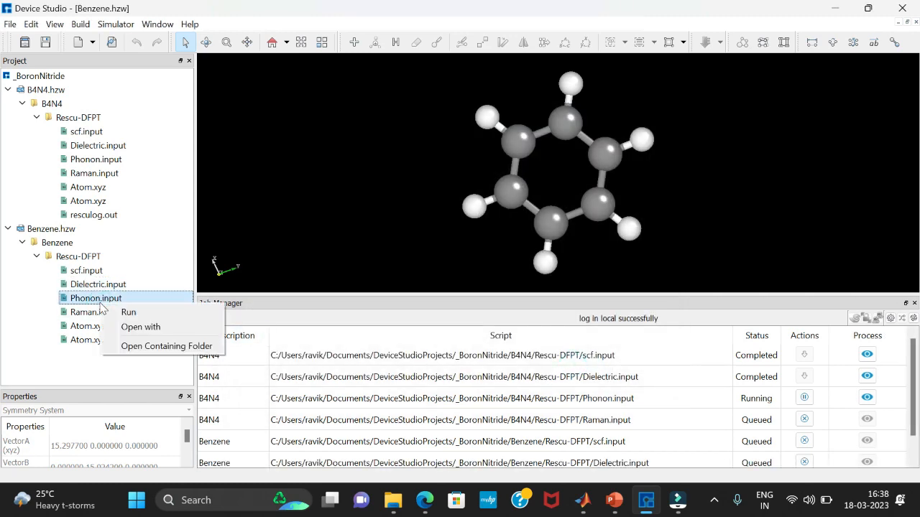
{"action": "left_click", "coordinate": [128, 312]}
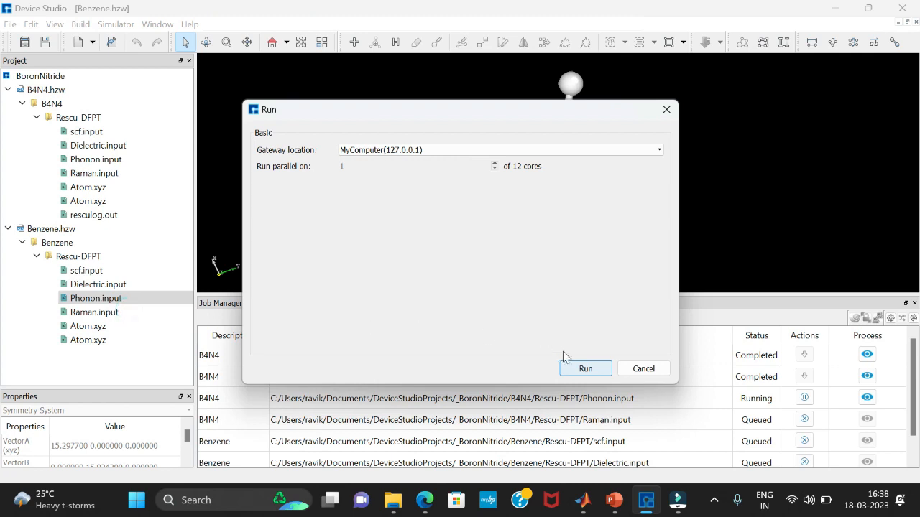
{"action": "left_click", "coordinate": [584, 368]}
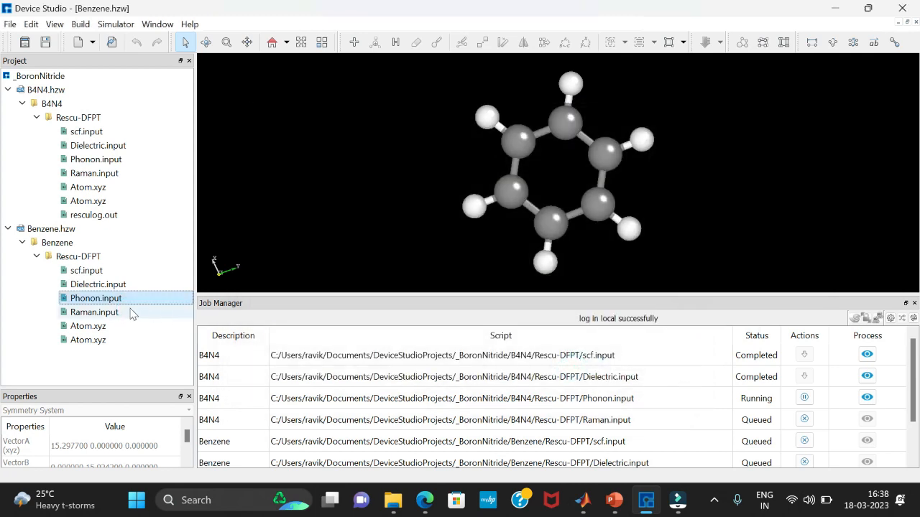
{"action": "left_click", "coordinate": [113, 314]}
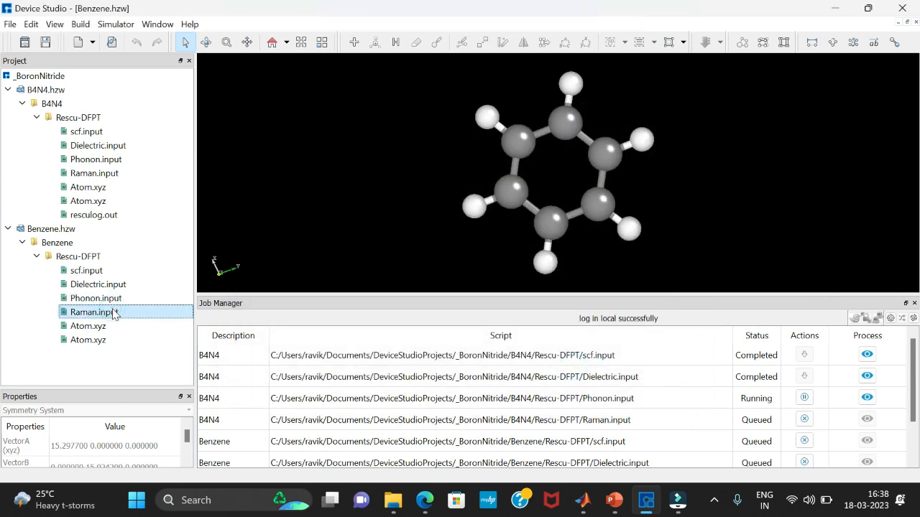
{"action": "right_click", "coordinate": [113, 313]}
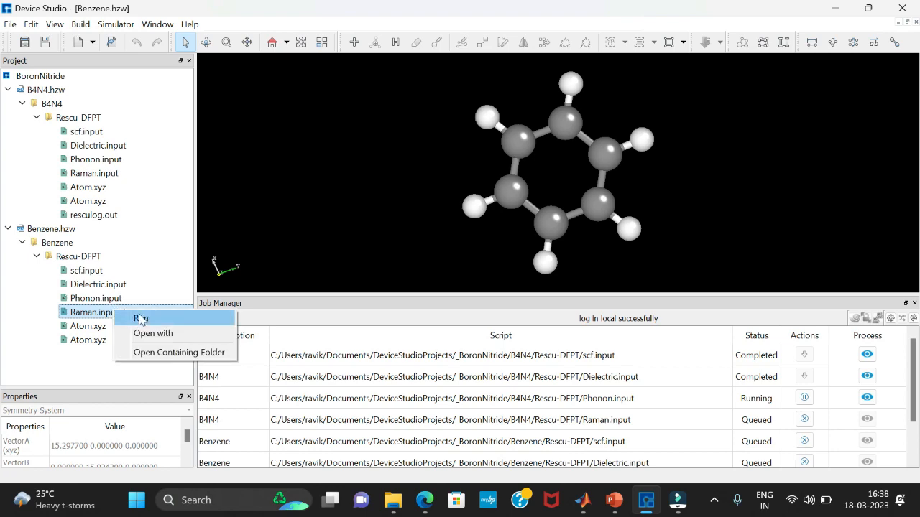
{"action": "left_click", "coordinate": [138, 317]}
{"action": "left_click", "coordinate": [584, 368]}
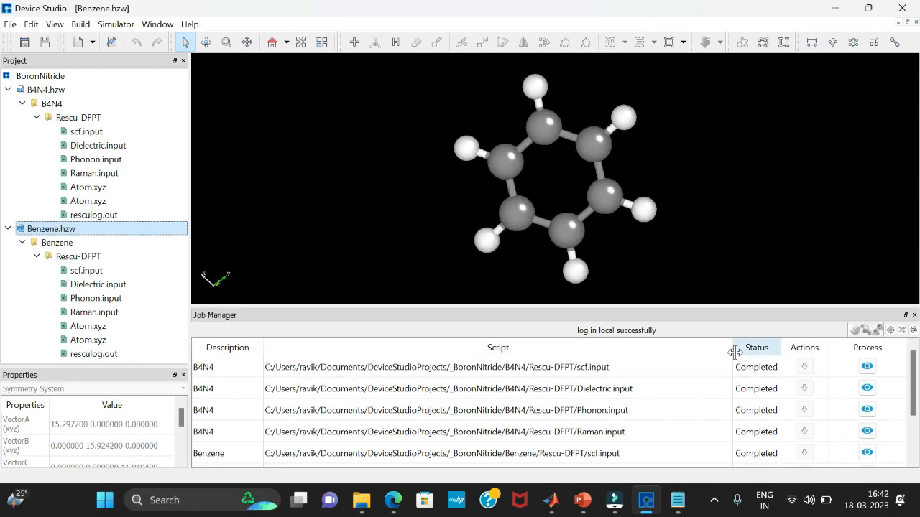
Open the folder containing B4N4's resculog.out and examine the output files in its results subfolder
{"action": "left_click", "coordinate": [114, 216]}
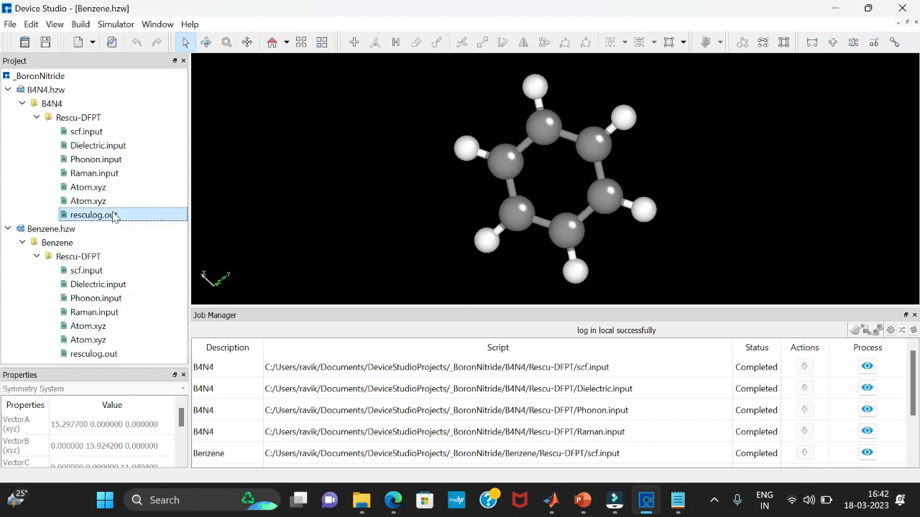
{"action": "right_click", "coordinate": [113, 217]}
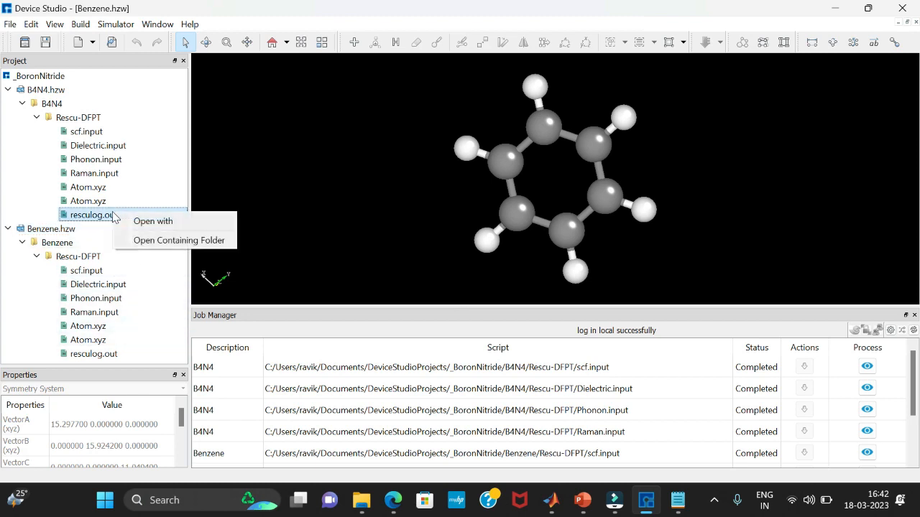
{"action": "left_click", "coordinate": [159, 242]}
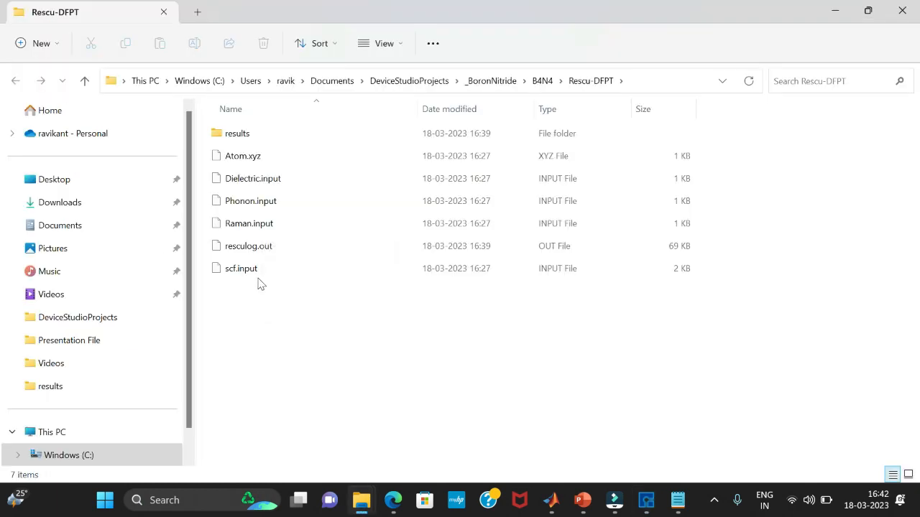
{"action": "double_click", "coordinate": [251, 136]}
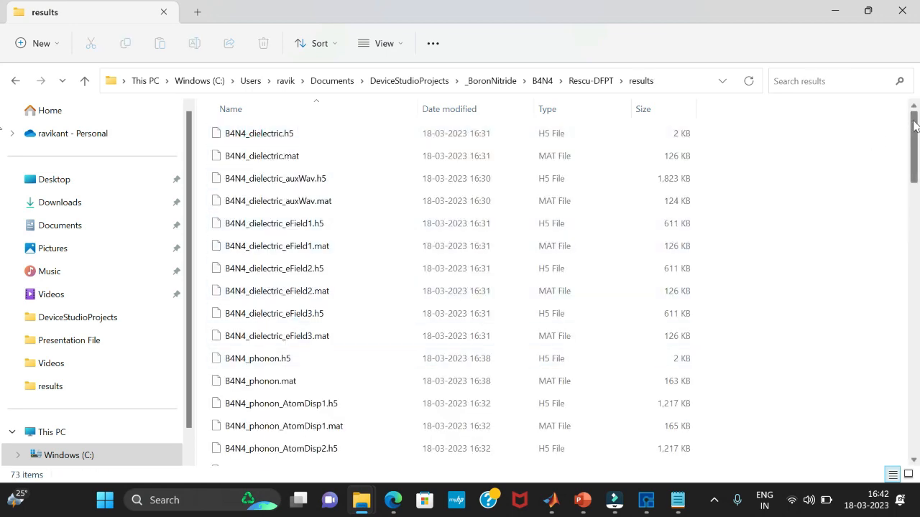
{"action": "scroll", "coordinate": [915, 126], "scroll_direction": "down", "scroll_amount": 3}
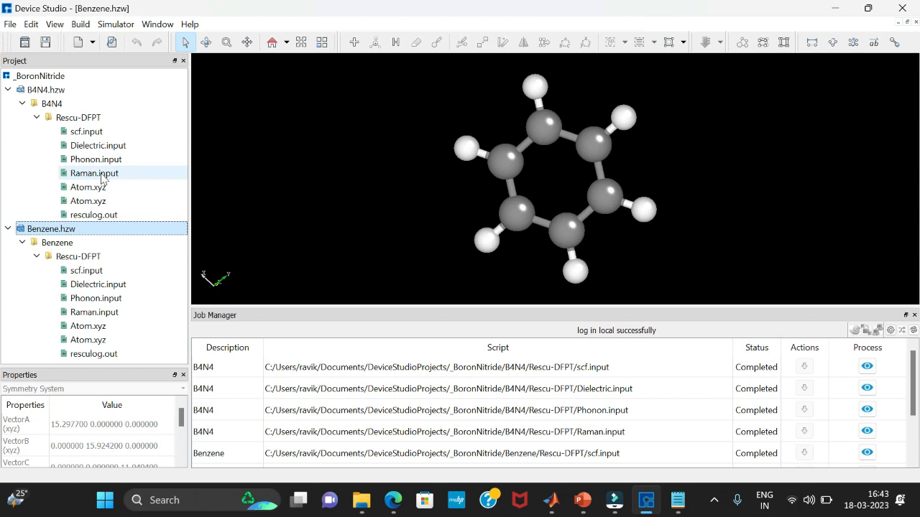
Open B4N4's Raman.input for editing and save it with the closing line "rescu -p ./results/B4N4_raman"
{"action": "left_click", "coordinate": [102, 178]}
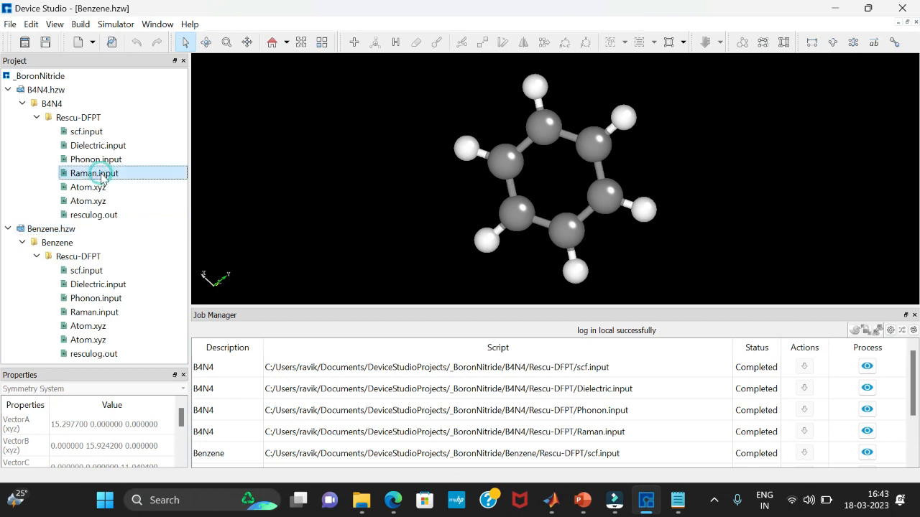
{"action": "right_click", "coordinate": [102, 177]}
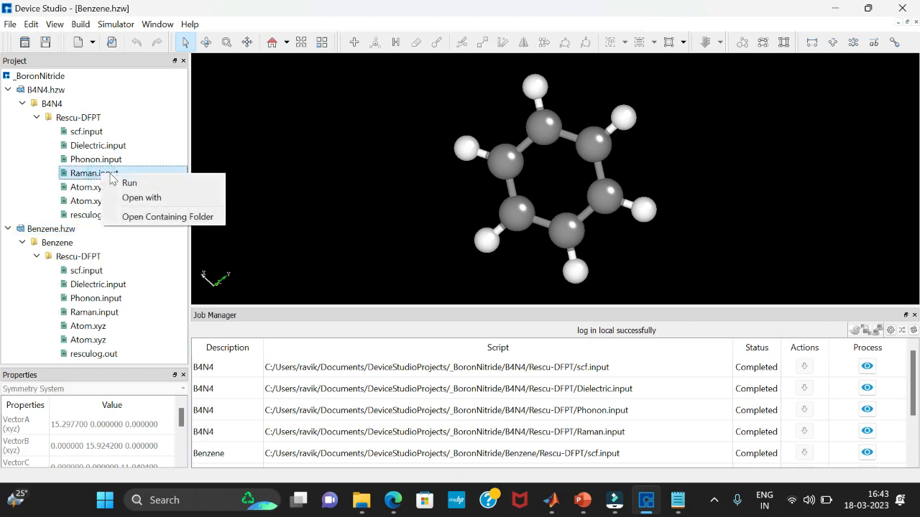
{"action": "left_click", "coordinate": [155, 199]}
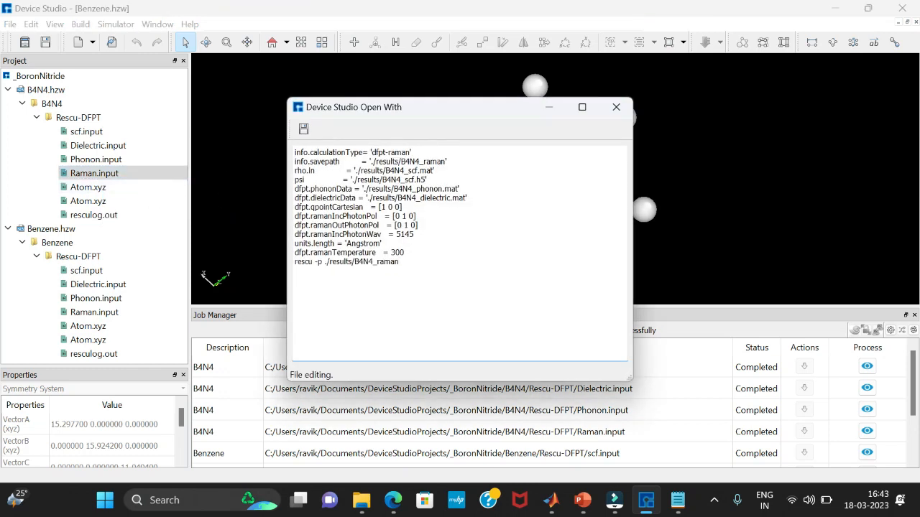
{"action": "left_click", "coordinate": [305, 130]}
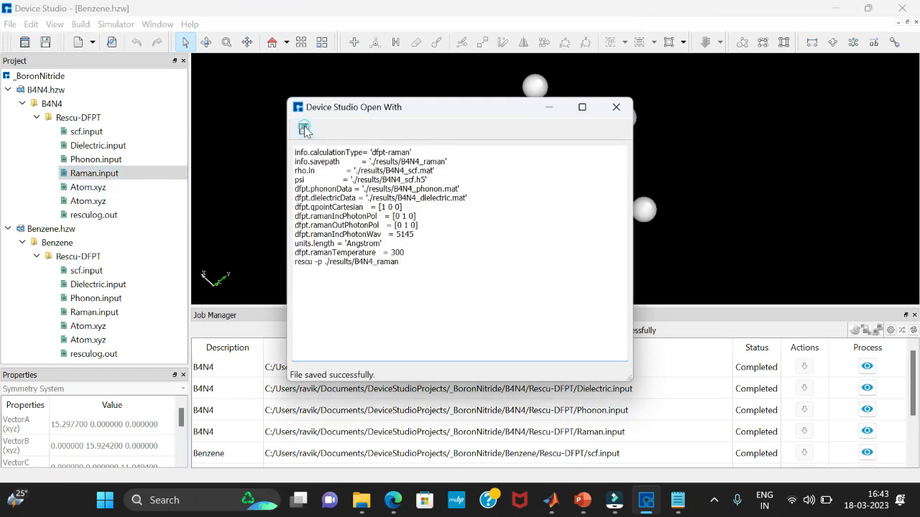
Open Benzene's Raman.input for editing, save it with the closing line "rescu -p ./resultsBenzene_raman" and close the editor
{"action": "left_click", "coordinate": [94, 315]}
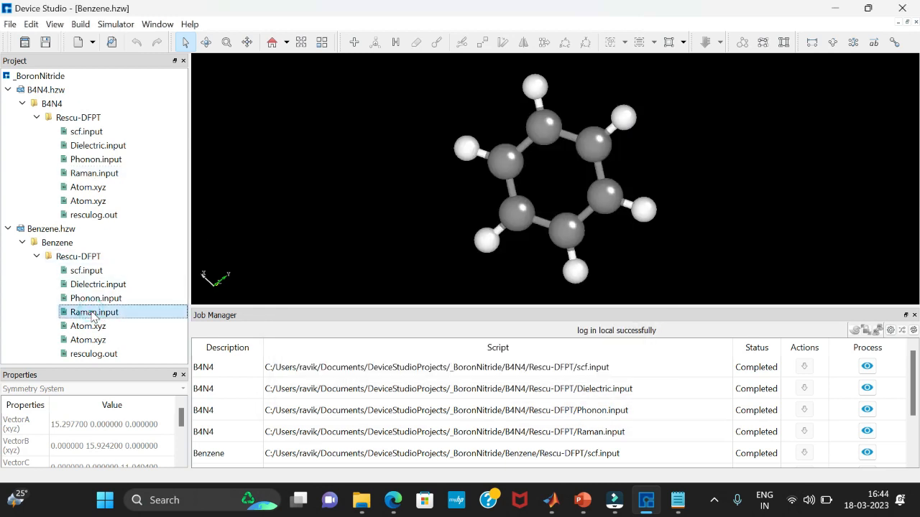
{"action": "right_click", "coordinate": [93, 316]}
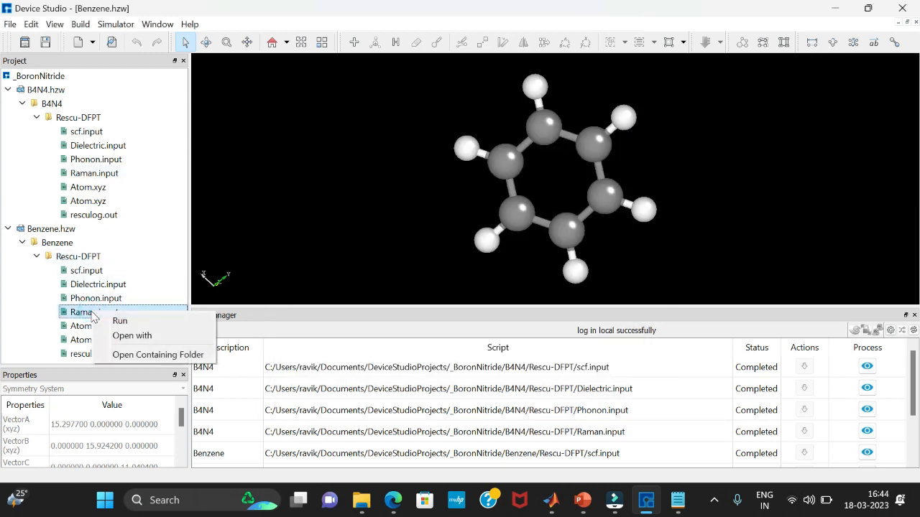
{"action": "left_click", "coordinate": [143, 335]}
{"action": "left_click_drag", "start_coordinate": [406, 263], "coordinate": [291, 261]}
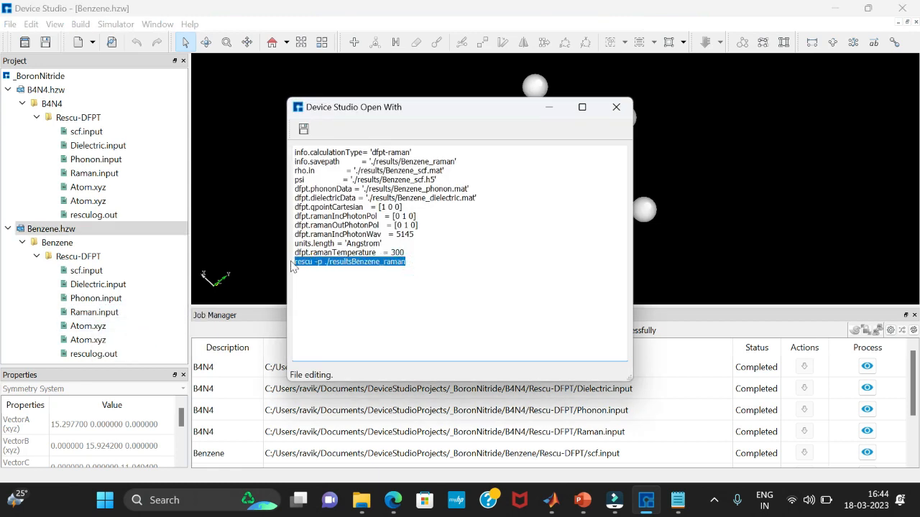
{"action": "left_click", "coordinate": [303, 130]}
{"action": "left_click", "coordinate": [616, 107]}
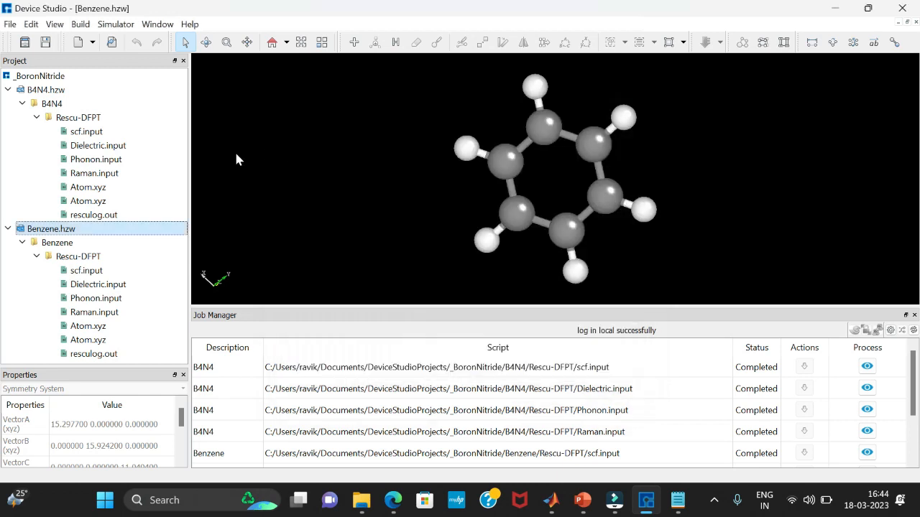
Rerun B4N4's Raman.input on the MyComputer(127.0.0.1) gateway and minimize its job status window
{"action": "left_click", "coordinate": [118, 174]}
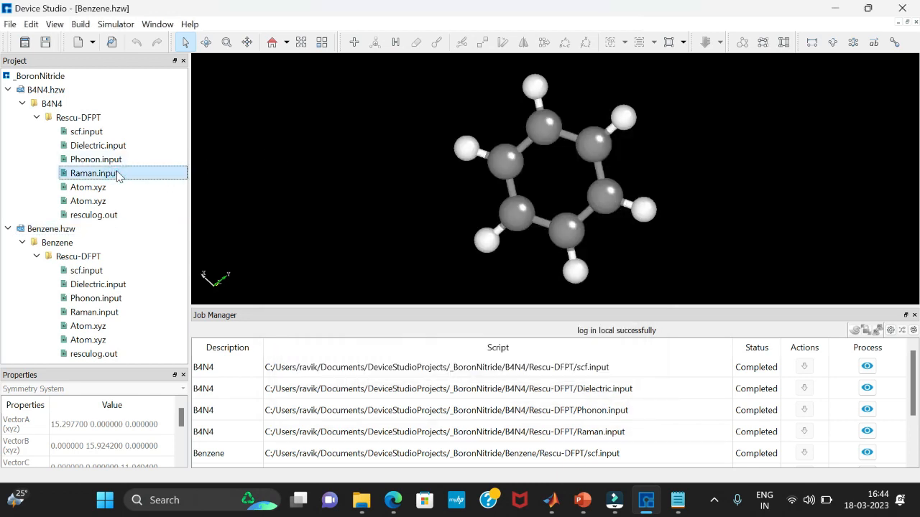
{"action": "right_click", "coordinate": [118, 176]}
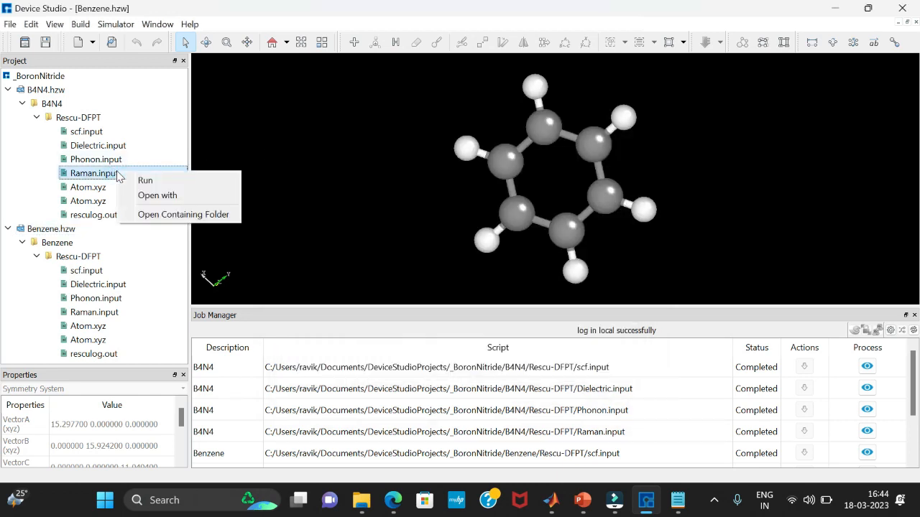
{"action": "left_click", "coordinate": [146, 180]}
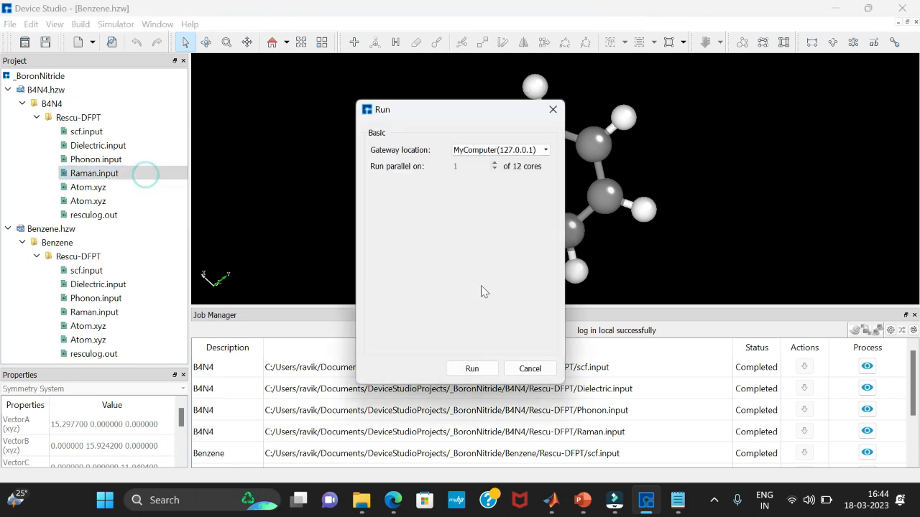
{"action": "left_click", "coordinate": [470, 366]}
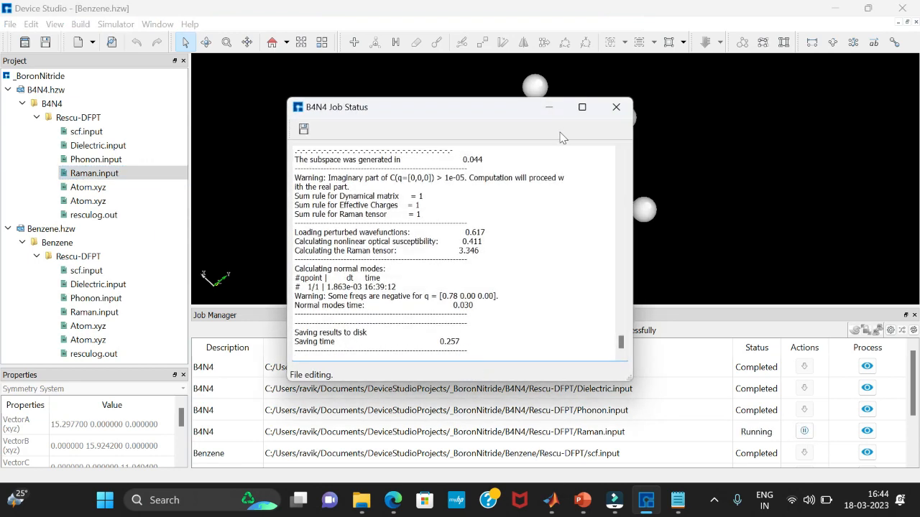
{"action": "left_click", "coordinate": [549, 107]}
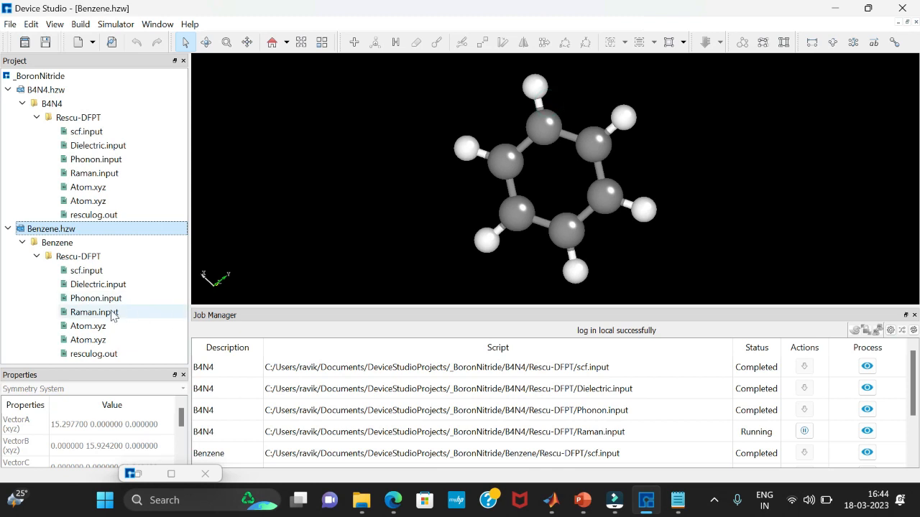
Rerun Benzene's Raman.input calculation with the default run settings
{"action": "left_click", "coordinate": [111, 314]}
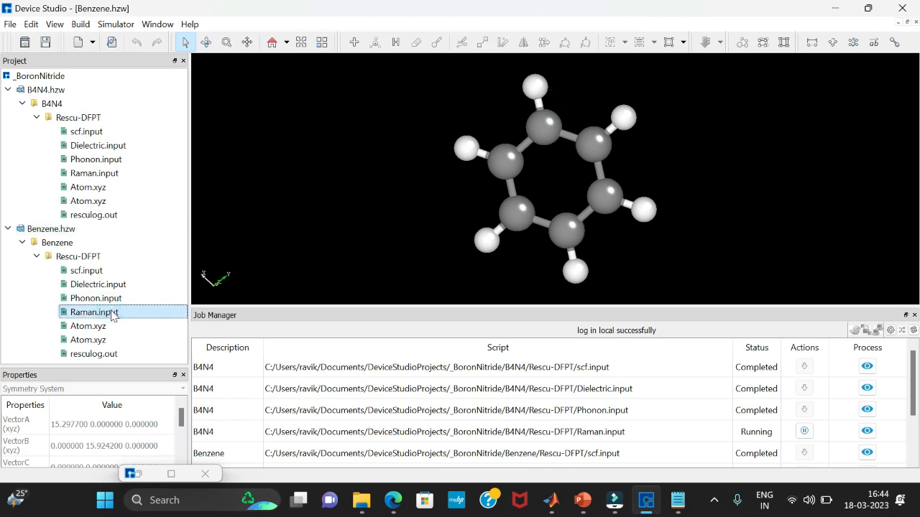
{"action": "right_click", "coordinate": [111, 316]}
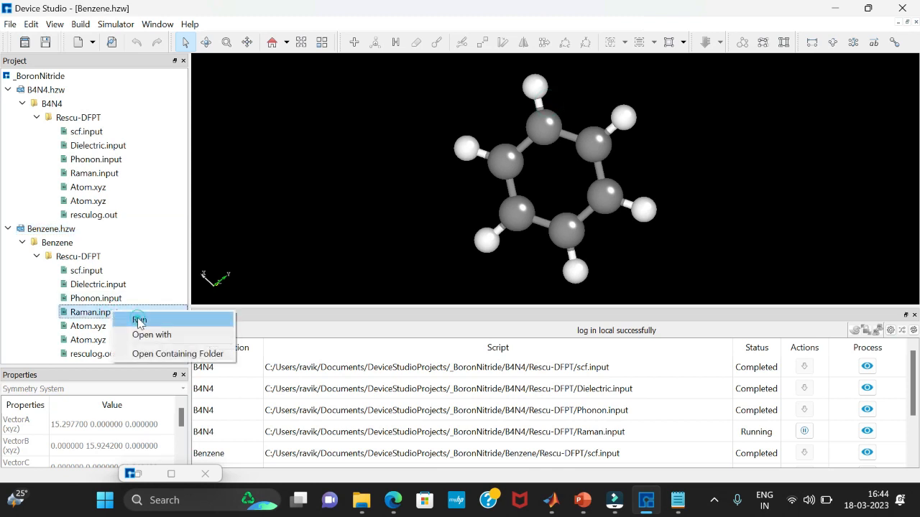
{"action": "left_click", "coordinate": [139, 321]}
{"action": "left_click", "coordinate": [470, 368]}
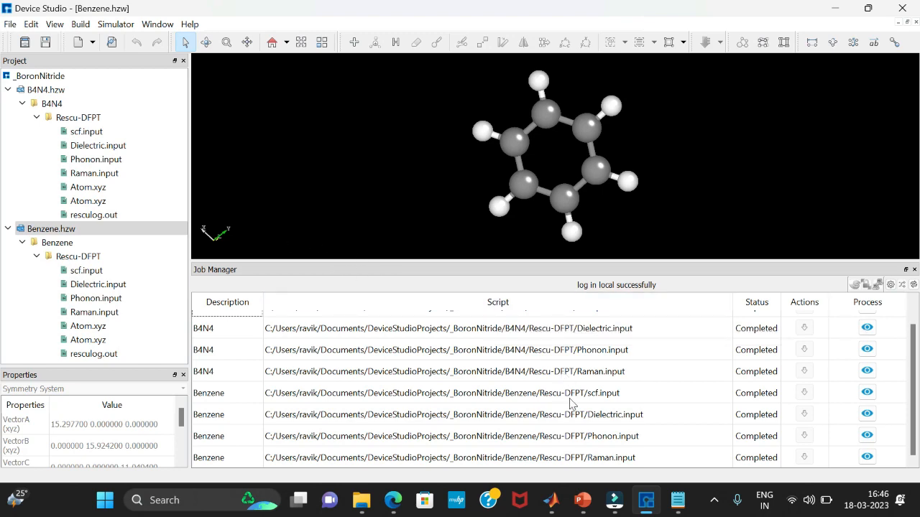
Switch to MATLAB and set the current folder to BoronNitride inside DeviceStudioProjects
{"action": "left_click", "coordinate": [551, 500]}
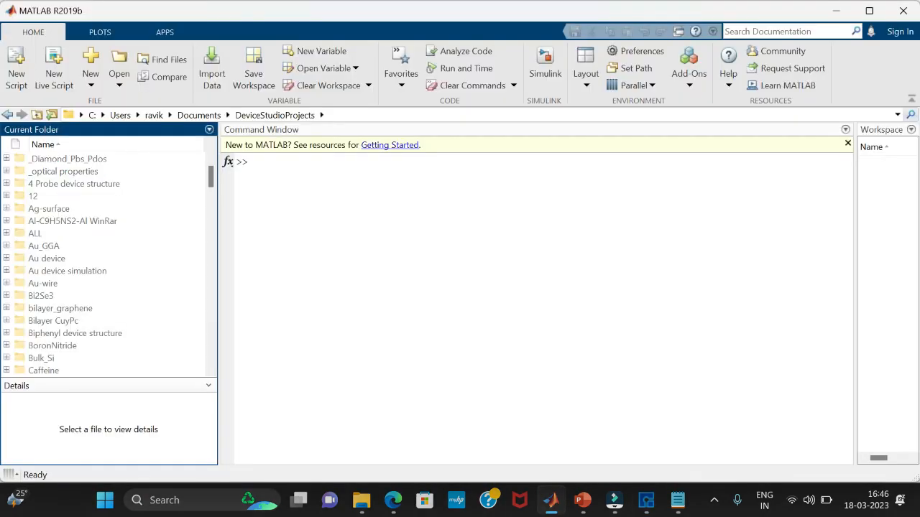
{"action": "left_click", "coordinate": [52, 113]}
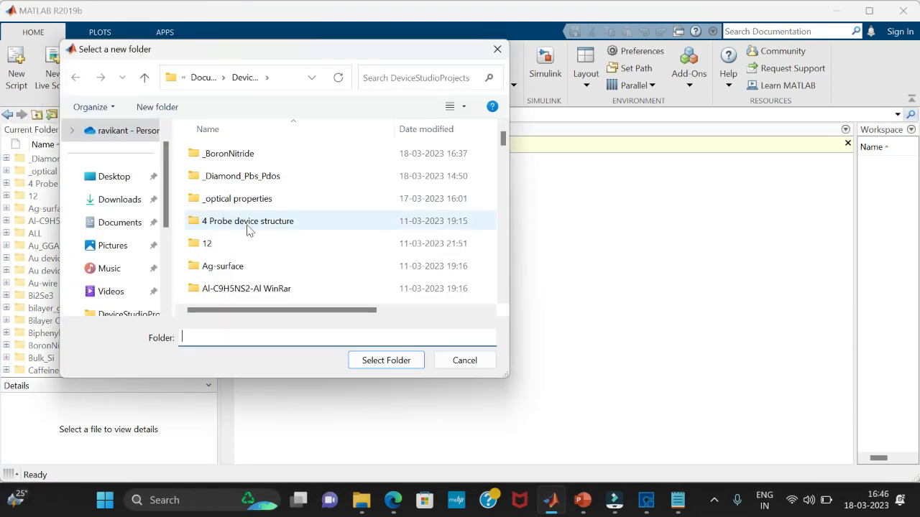
{"action": "scroll", "coordinate": [279, 256], "scroll_direction": "down", "scroll_amount": 4}
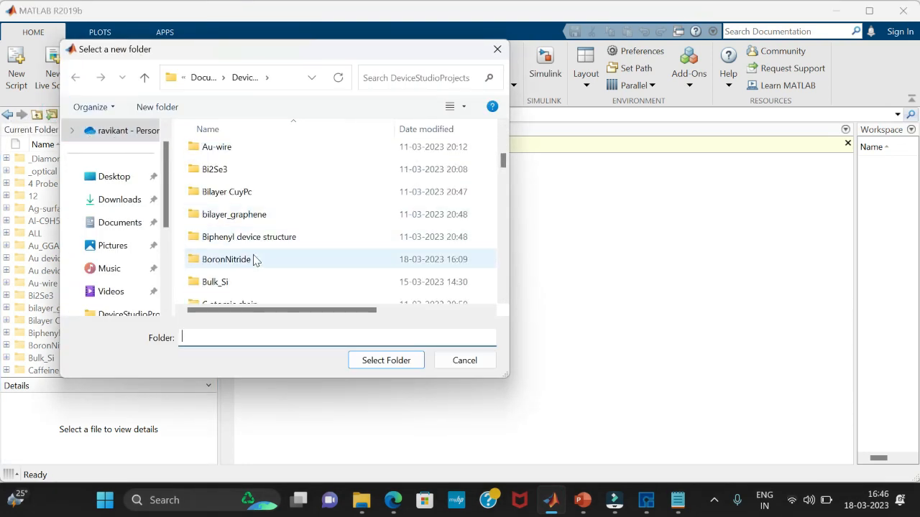
{"action": "left_click", "coordinate": [253, 259]}
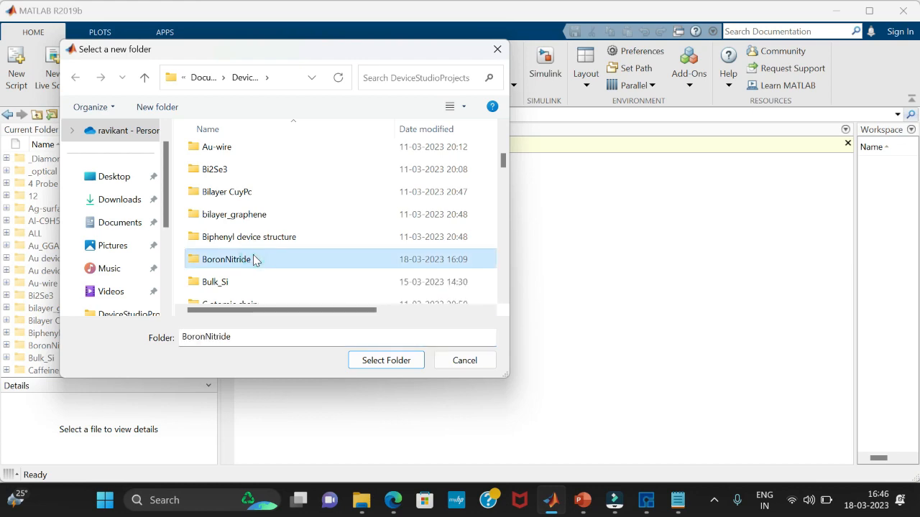
{"action": "left_click", "coordinate": [369, 363]}
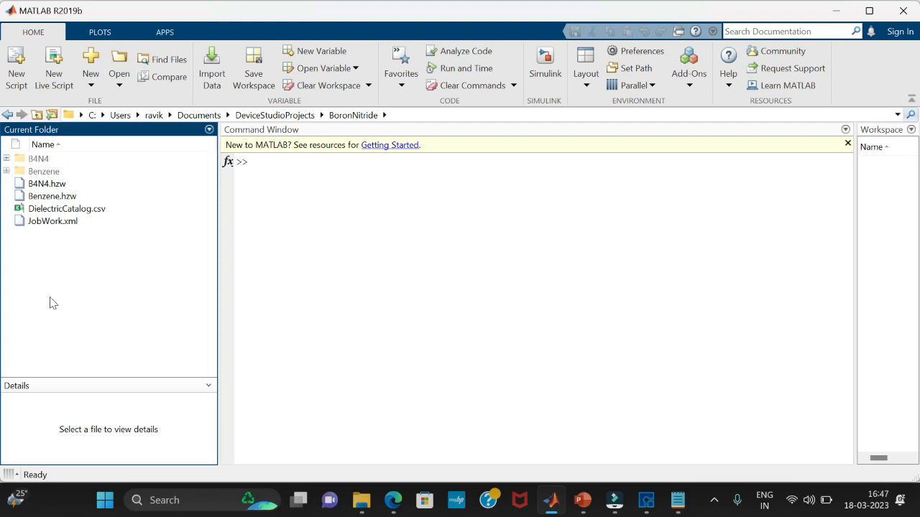
Open B4N4_raman_plot_polarized.fig from B4N4's Rescu-DFPT folder to view the polarized Raman spectrum
{"action": "left_click", "coordinate": [6, 159]}
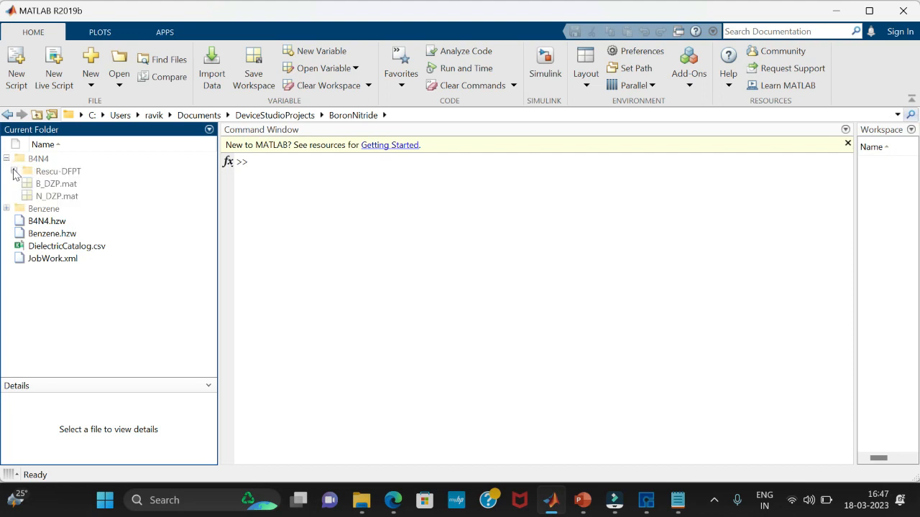
{"action": "left_click", "coordinate": [14, 171]}
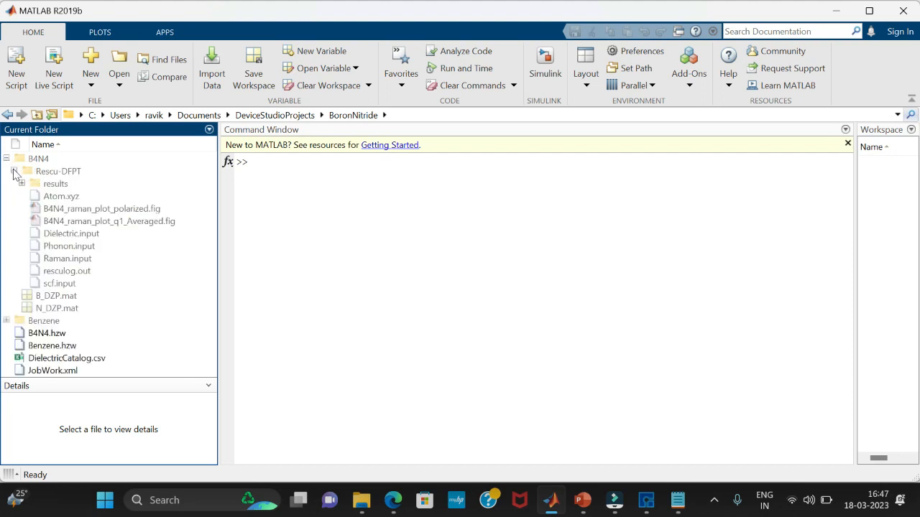
{"action": "left_click", "coordinate": [90, 209]}
{"action": "double_click", "coordinate": [119, 209]}
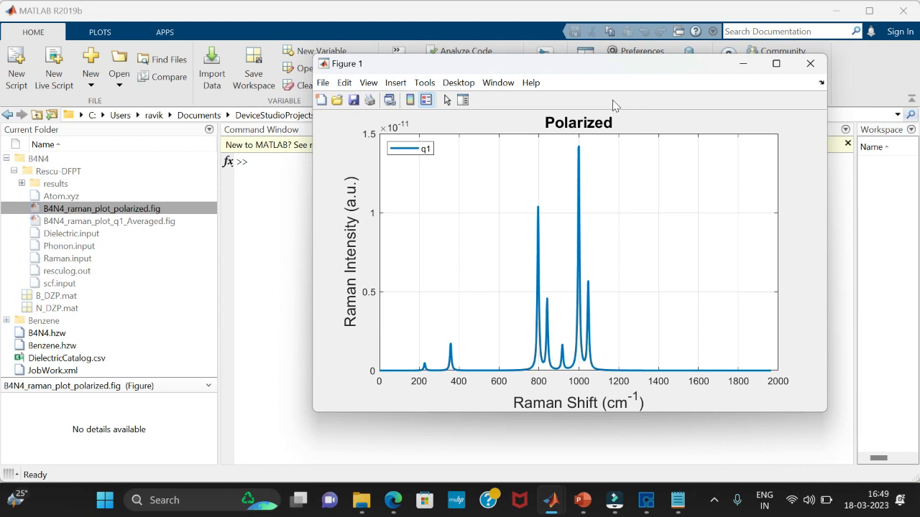
View the averaged Raman spectrum in B4N4_raman_plot_q1_Averaged.fig and close the figure
{"action": "left_click", "coordinate": [122, 220]}
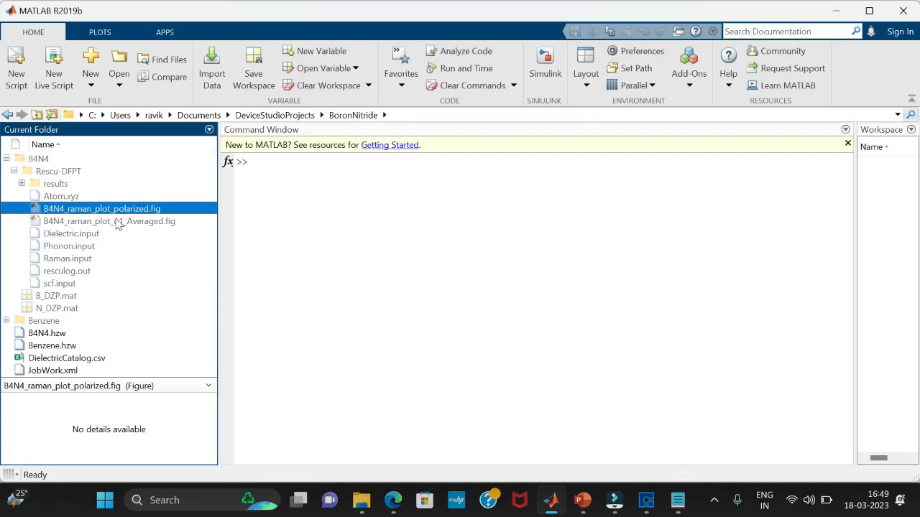
{"action": "left_click", "coordinate": [118, 223]}
{"action": "double_click", "coordinate": [117, 222]}
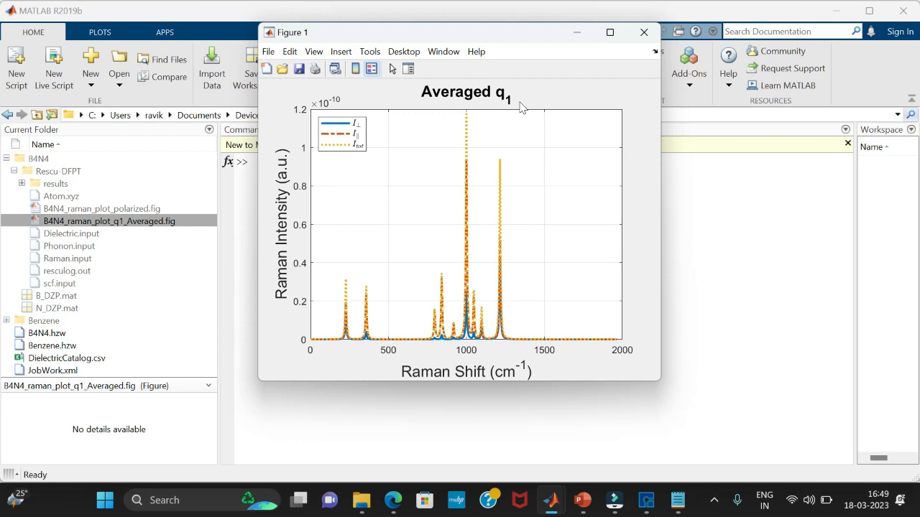
{"action": "left_click", "coordinate": [644, 32]}
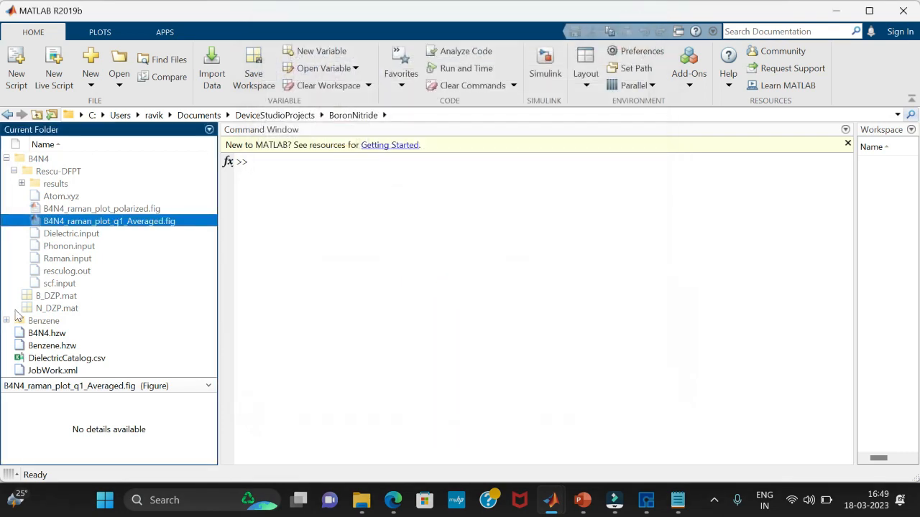
View Benzene_raman_plot_polarized.fig from Benzene's Rescu-DFPT folder, close it, and open Benzene_raman_plot_q1_Averaged.fig
{"action": "left_click", "coordinate": [6, 321]}
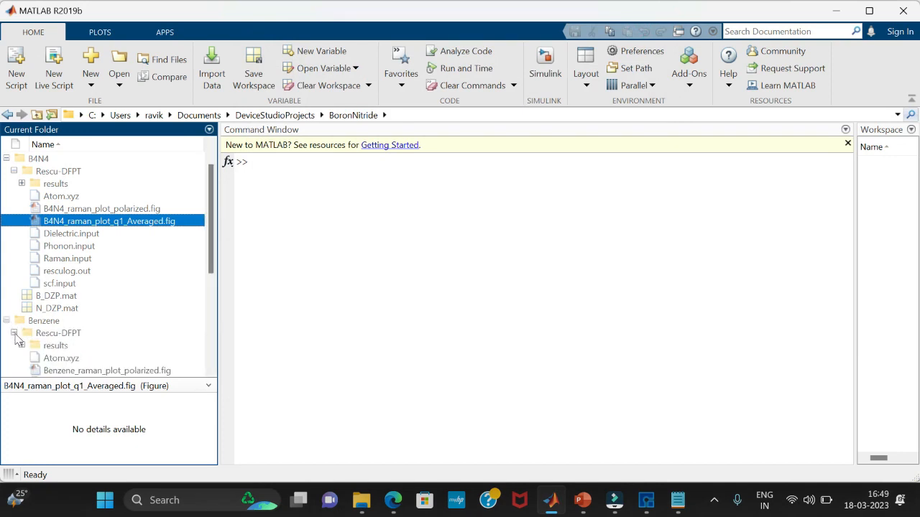
{"action": "scroll", "coordinate": [125, 294], "scroll_direction": "down", "scroll_amount": 2}
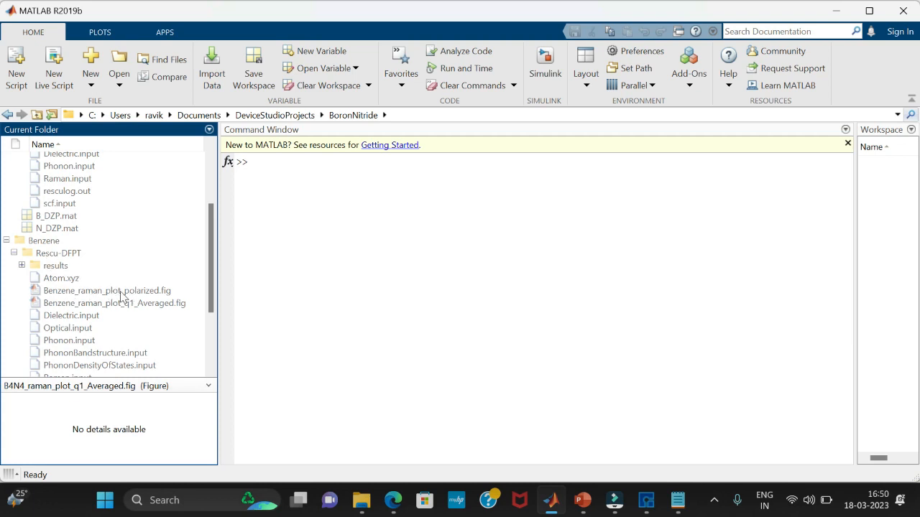
{"action": "left_click", "coordinate": [120, 292]}
{"action": "double_click", "coordinate": [96, 290]}
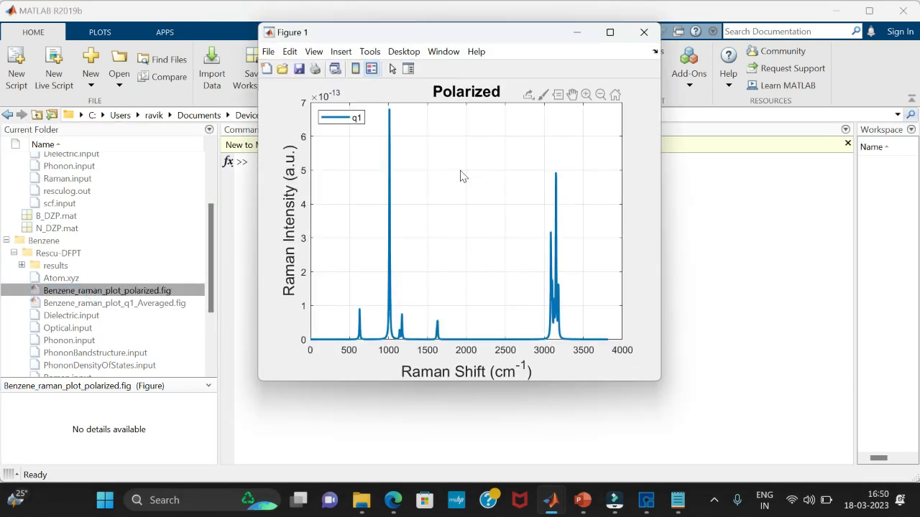
{"action": "left_click", "coordinate": [644, 33]}
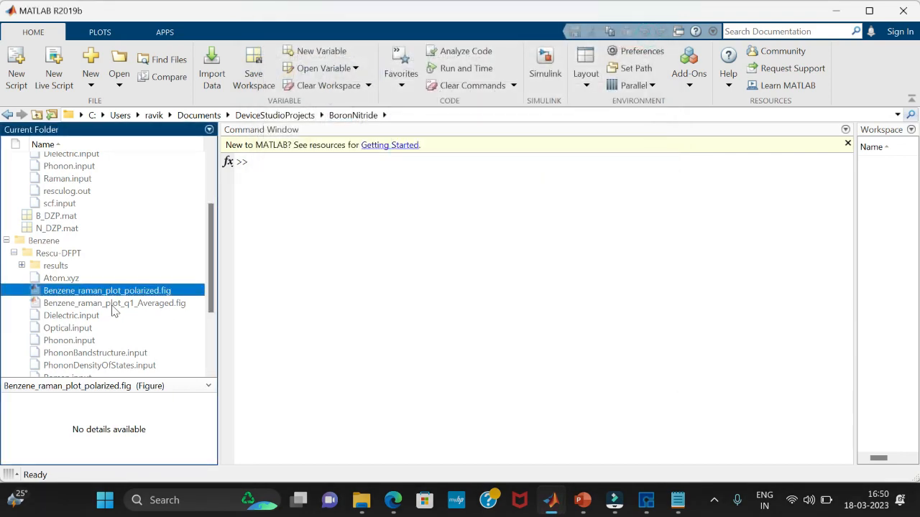
{"action": "double_click", "coordinate": [112, 304]}
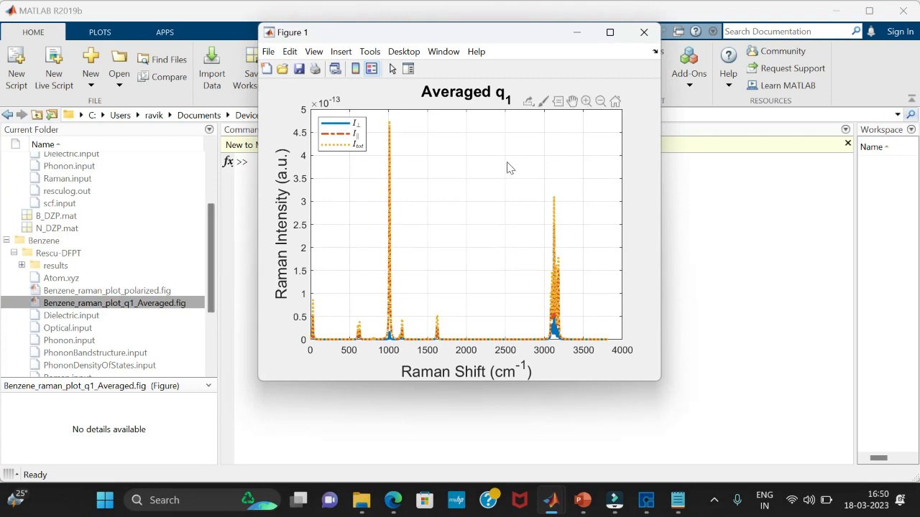